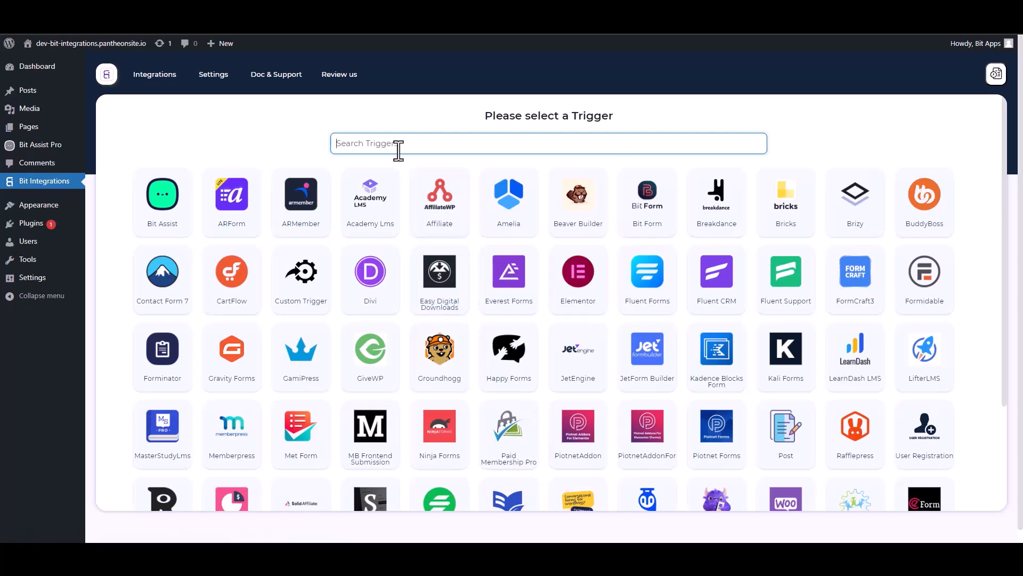
# - Choose Bit Assist as the trigger, copy its webhook URL and start fetching incoming data
pyautogui.click(164, 213)
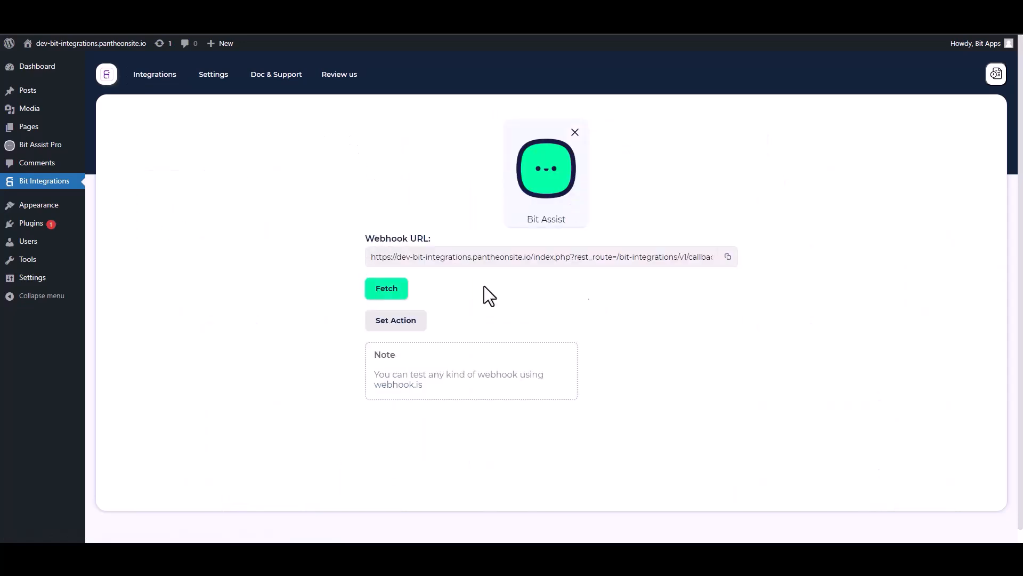
pyautogui.click(729, 258)
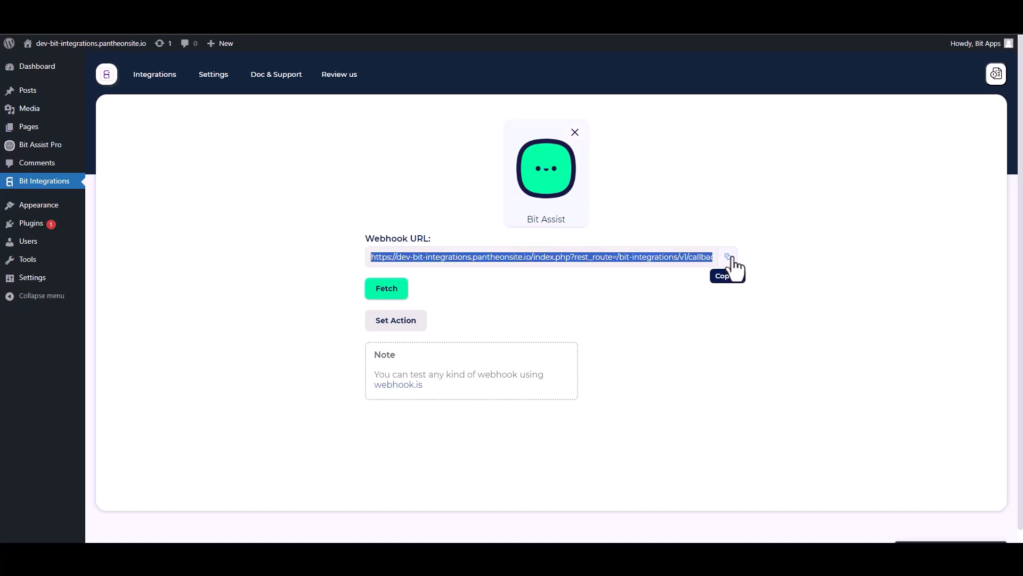
pyautogui.click(403, 289)
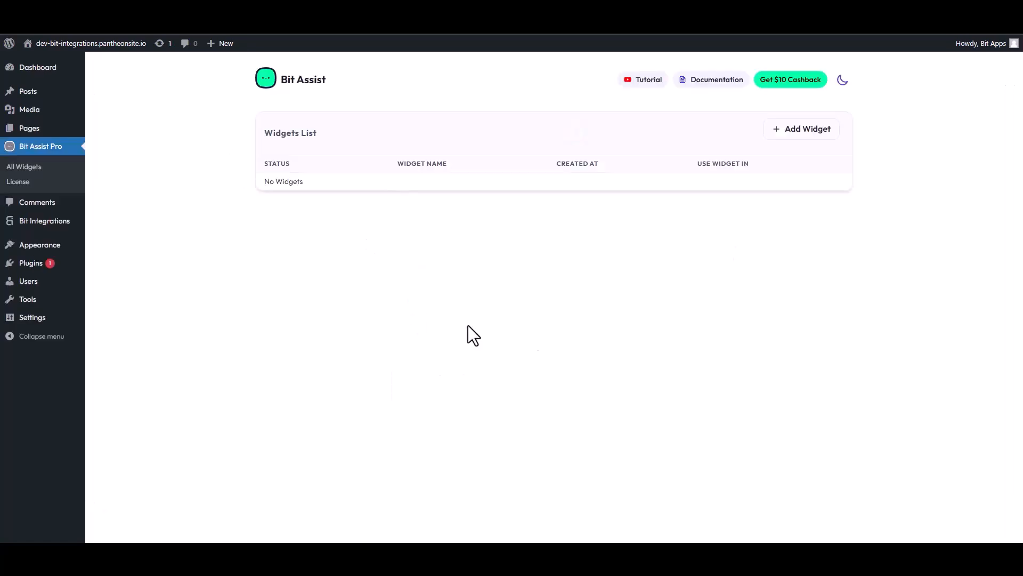
# - Create a Bit Assist widget named 'Bit Integrations' and open it in the widget editor
pyautogui.click(804, 130)
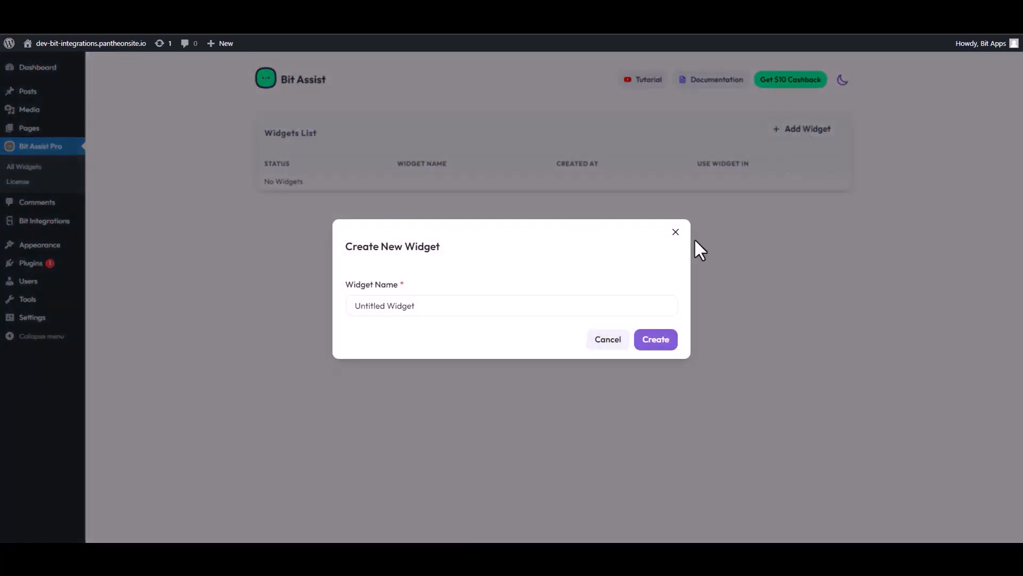
pyautogui.doubleClick(428, 306)
pyautogui.tripleClick(429, 305)
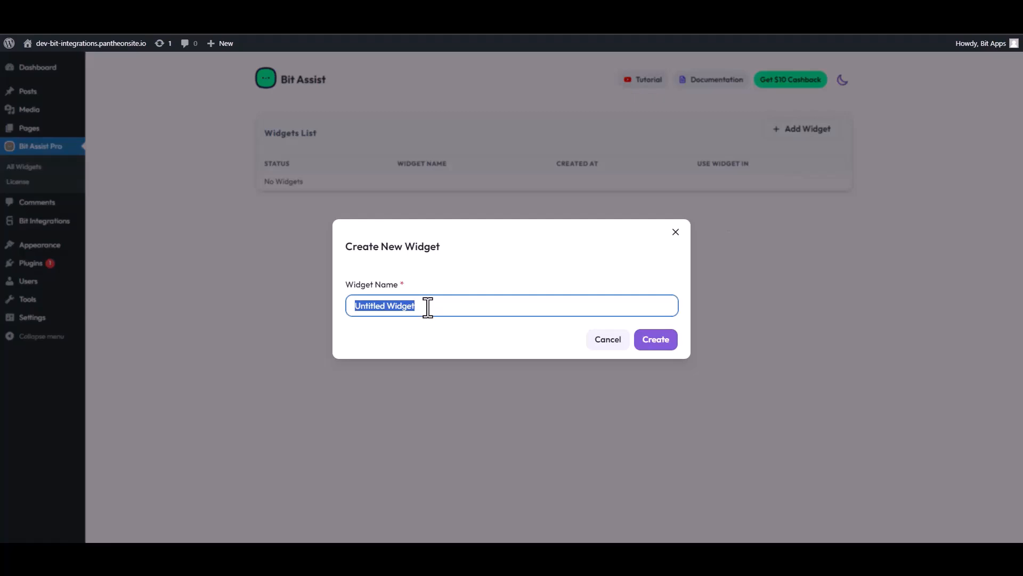
pyautogui.write('Bit Integrations')
pyautogui.click(667, 346)
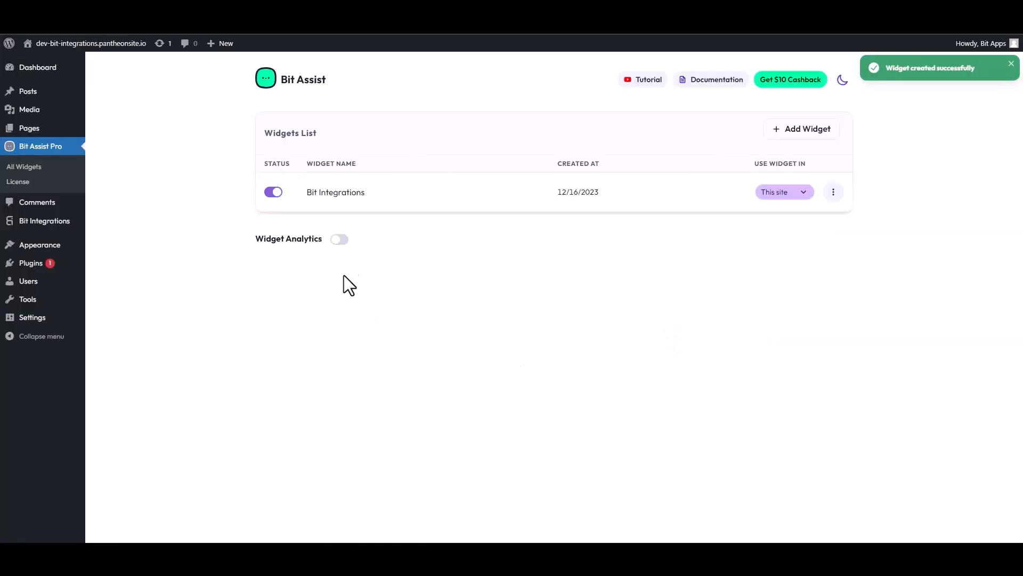
pyautogui.click(833, 191)
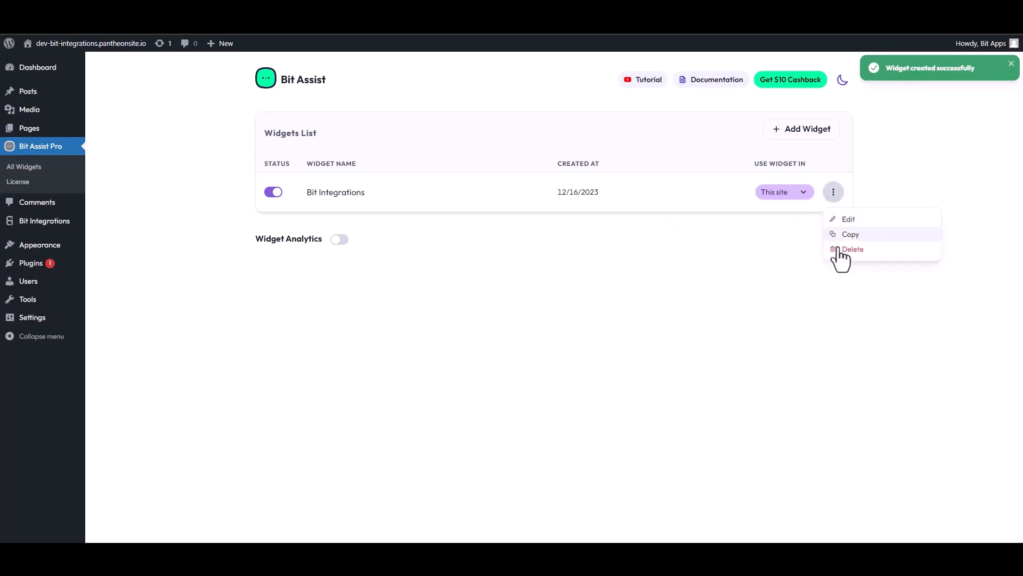
pyautogui.click(848, 219)
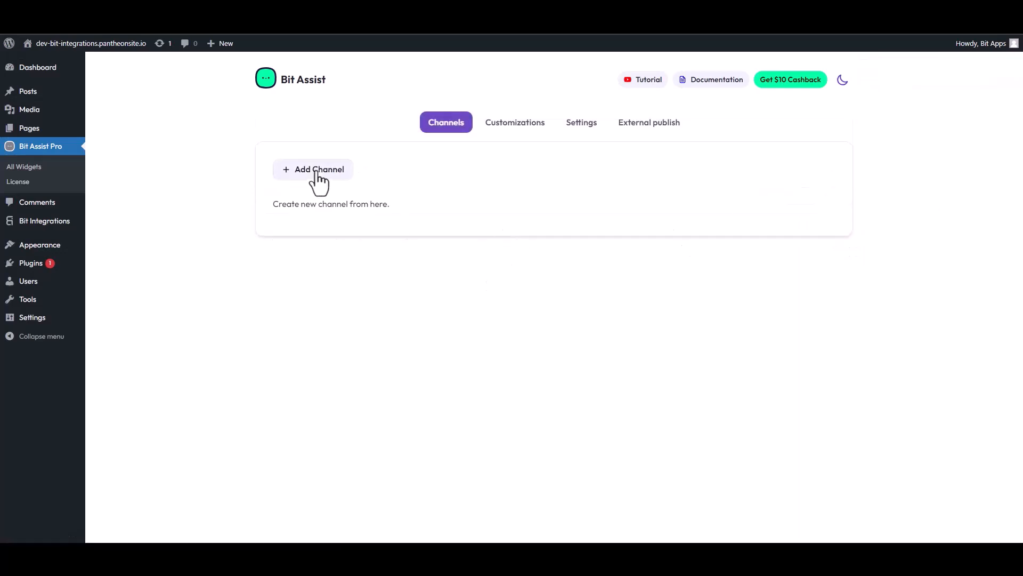
# - Add a Custom Form channel to the widget and begin retitling it 'Contact'
pyautogui.click(314, 170)
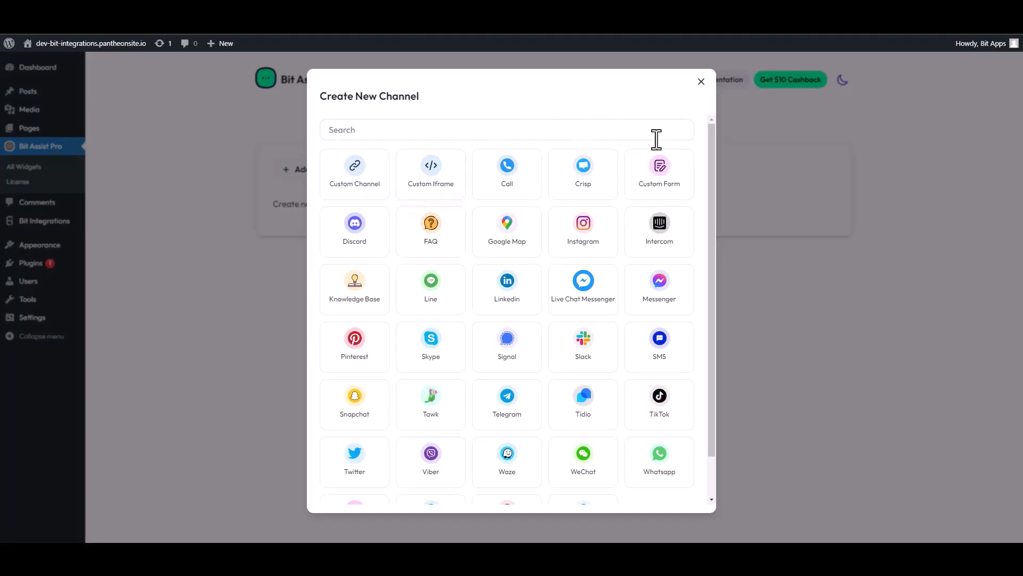
pyautogui.click(667, 175)
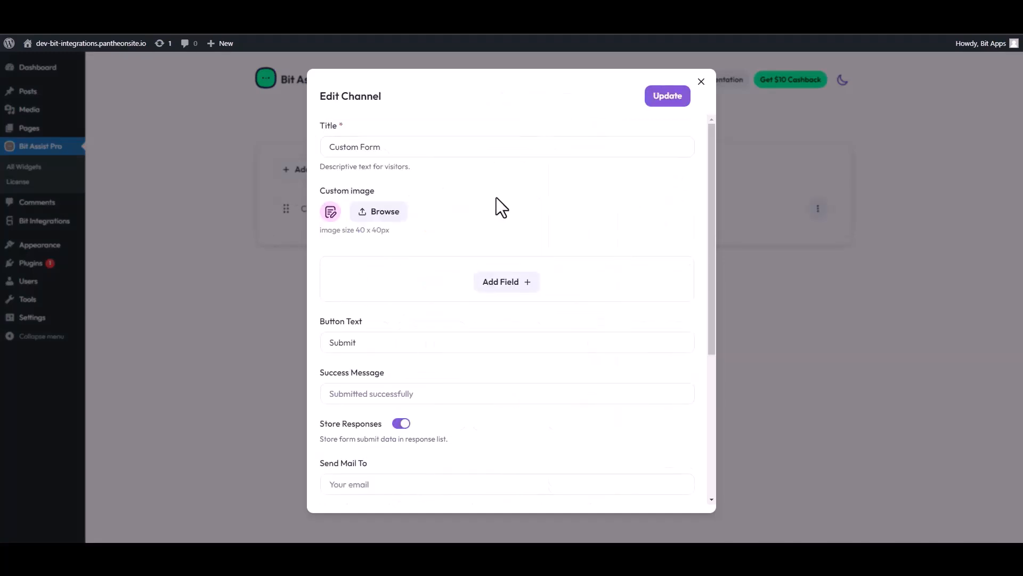
pyautogui.tripleClick(383, 153)
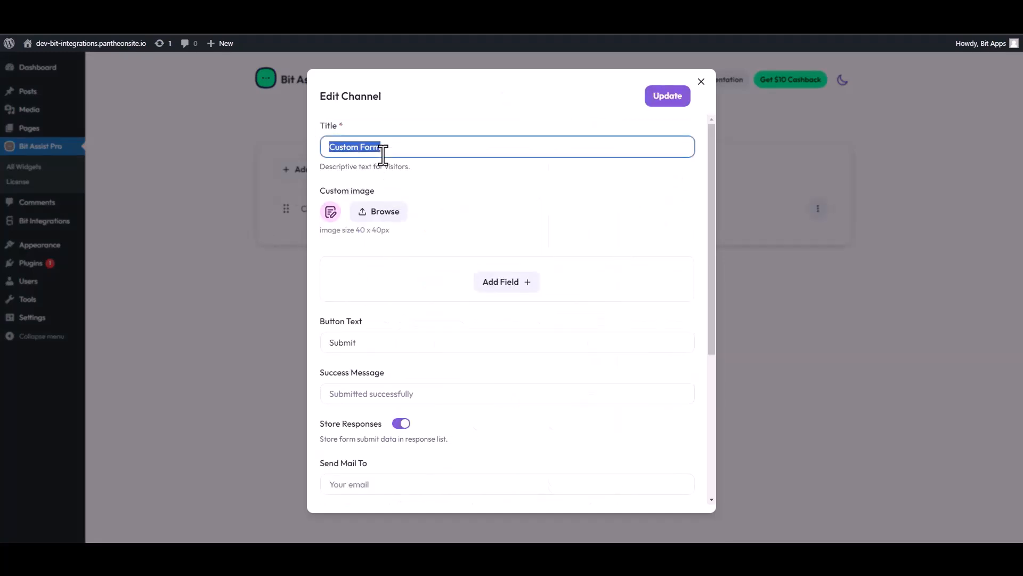
pyautogui.write('Contact')
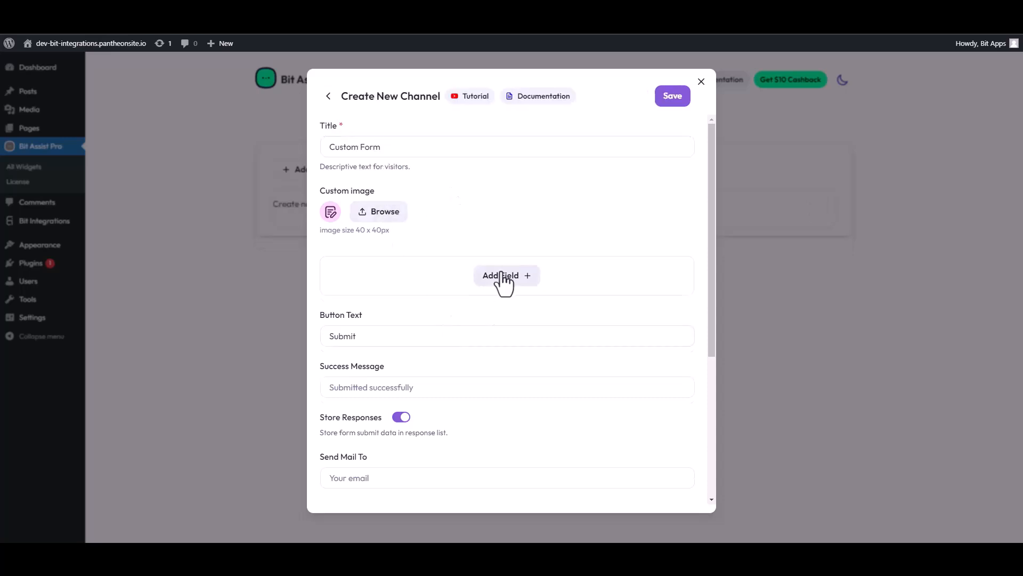
# - Add two Text fields, an Email field and a Number field to the custom form
pyautogui.click(504, 279)
pyautogui.click(455, 307)
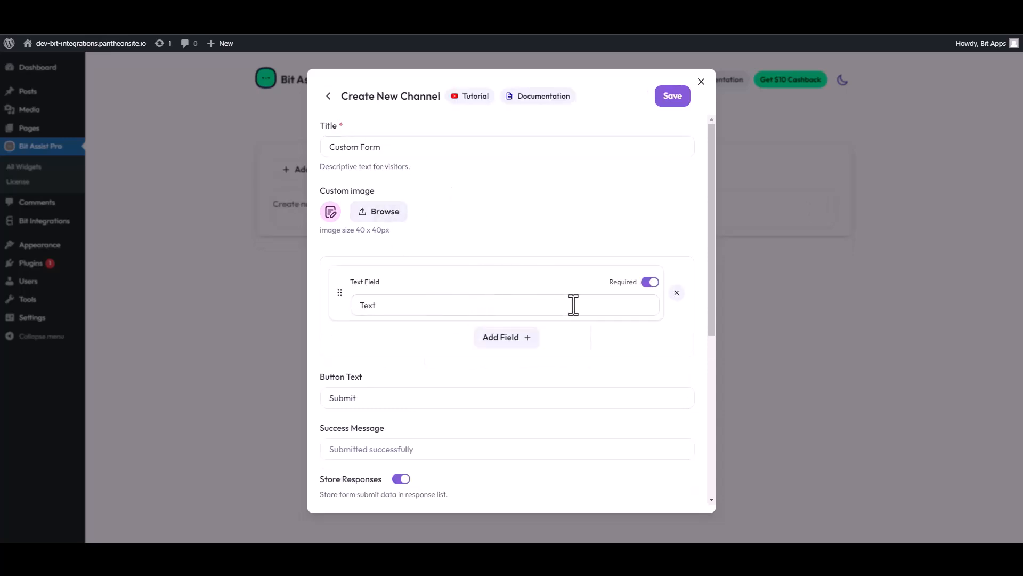
pyautogui.click(478, 344)
pyautogui.click(455, 367)
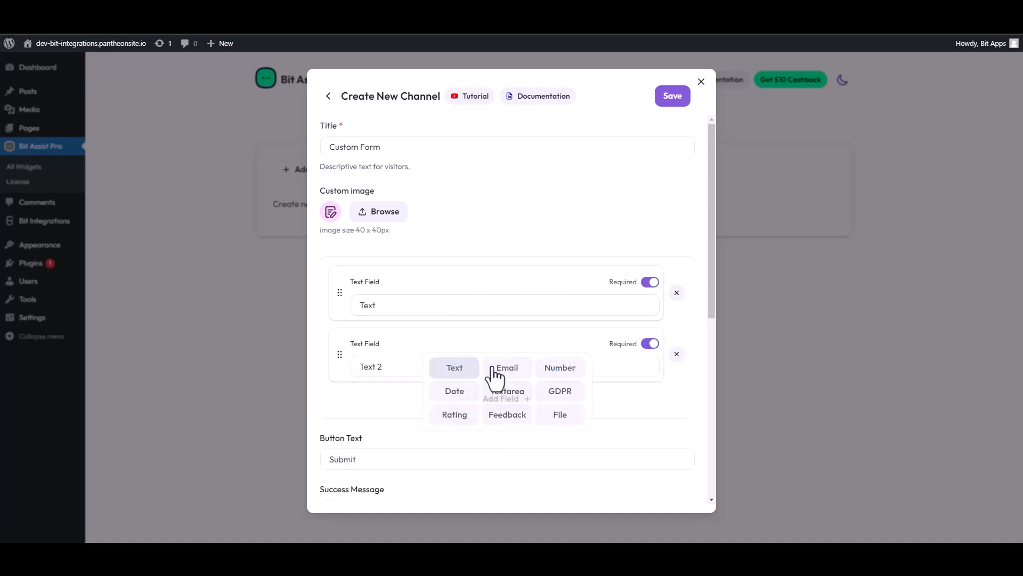
pyautogui.click(504, 400)
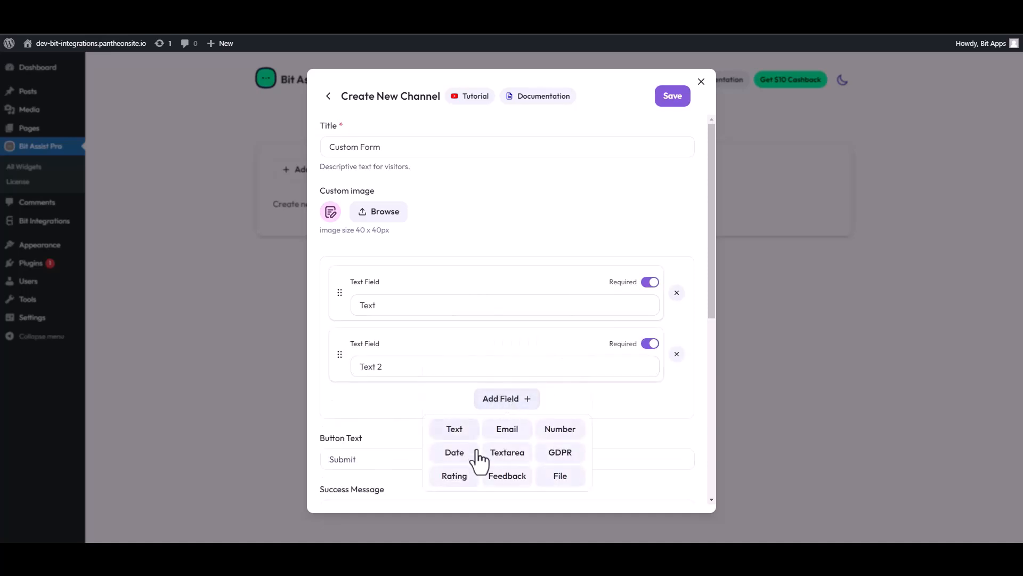
pyautogui.click(507, 428)
pyautogui.click(506, 462)
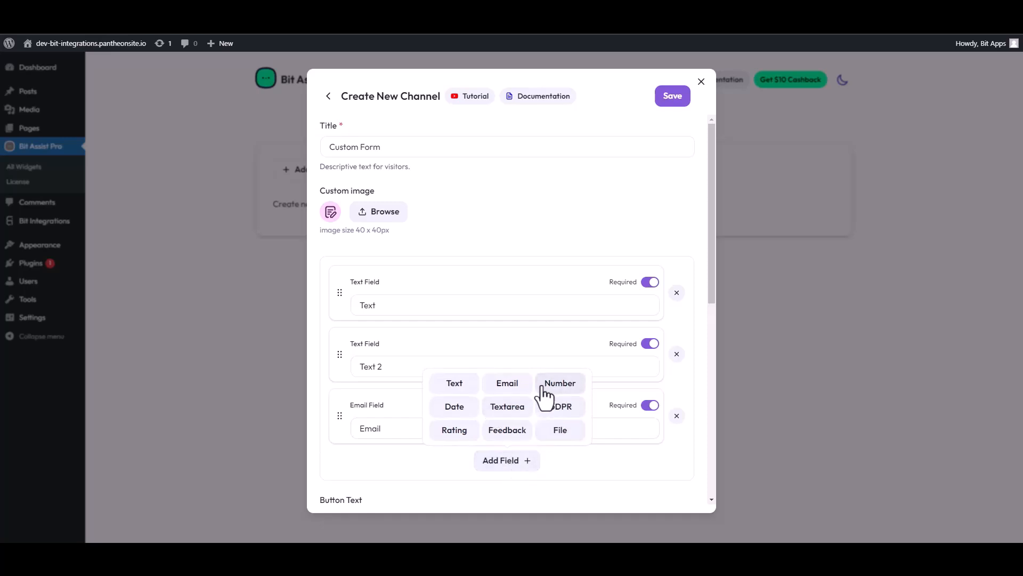
pyautogui.click(549, 388)
# - Rename the two text fields to 'First Name' and 'Last Name'
pyautogui.doubleClick(439, 304)
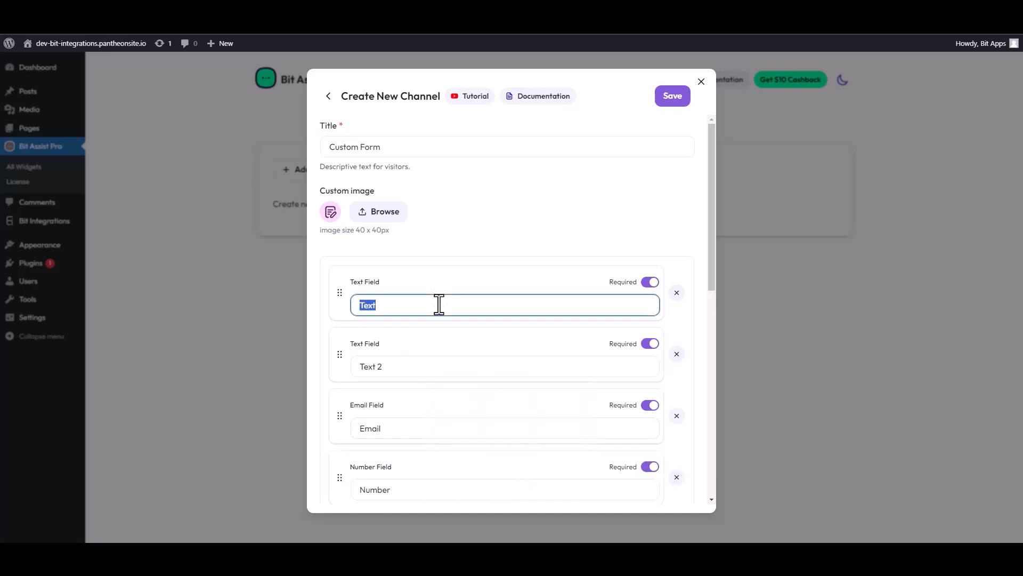
pyautogui.write('First Name')
pyautogui.tripleClick(349, 366)
pyautogui.write('Last Name')
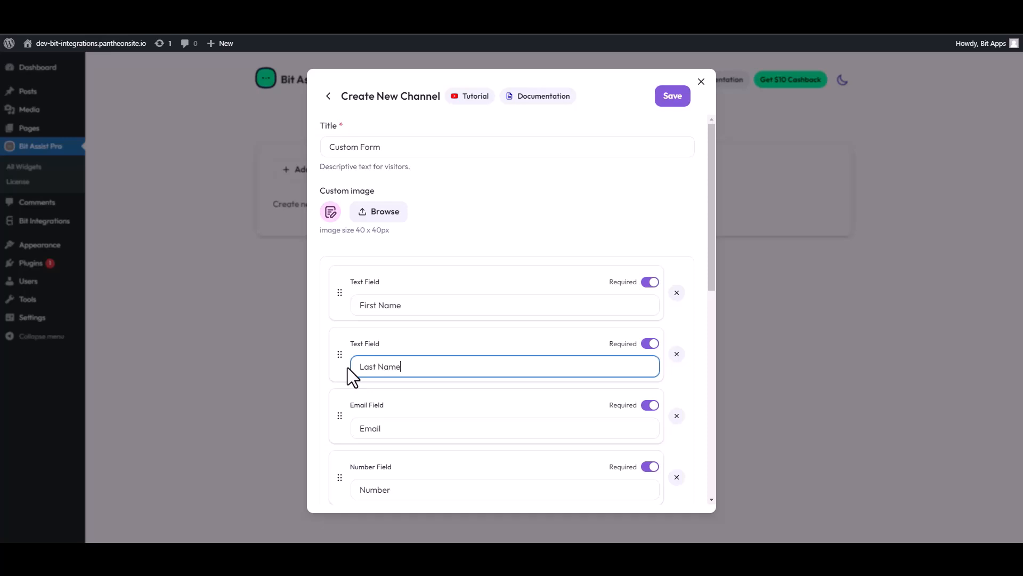
# - Paste the Bit Integrations webhook URL into the form's Webhook URL field, save the channel, and view the site
pyautogui.scroll(-4, 441, 411)
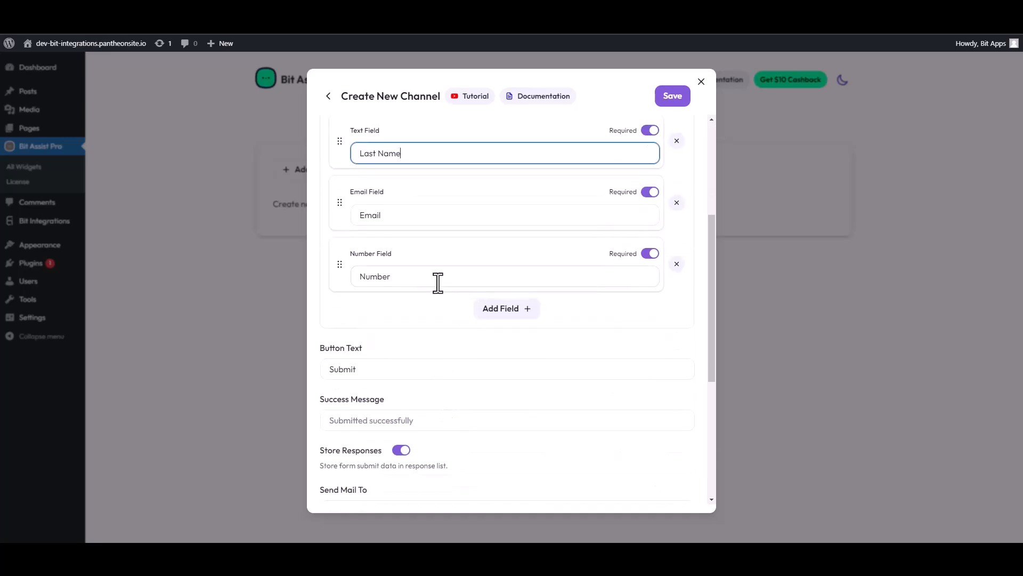
pyautogui.scroll(-4, 405, 336)
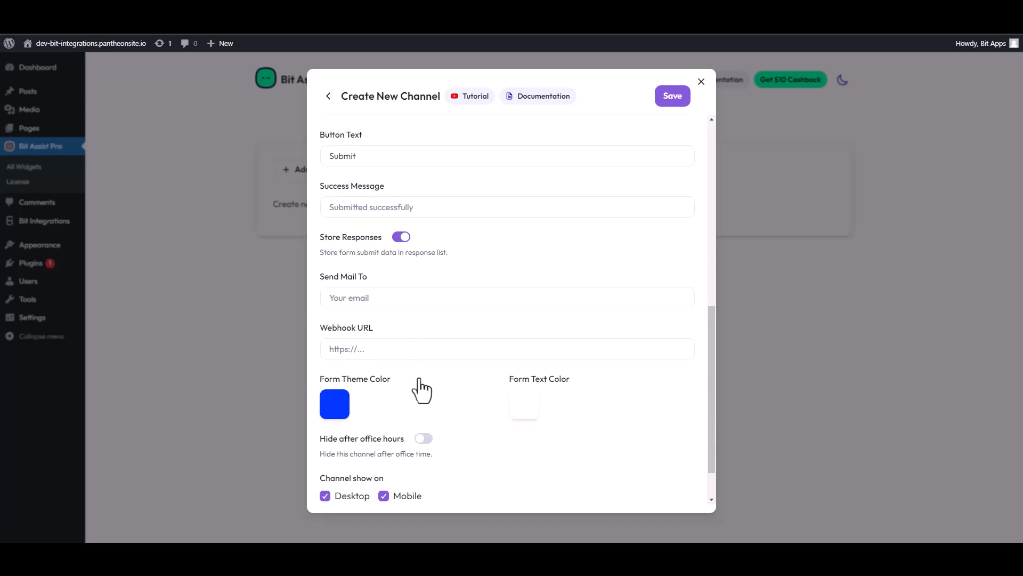
pyautogui.scroll(-1, 391, 320)
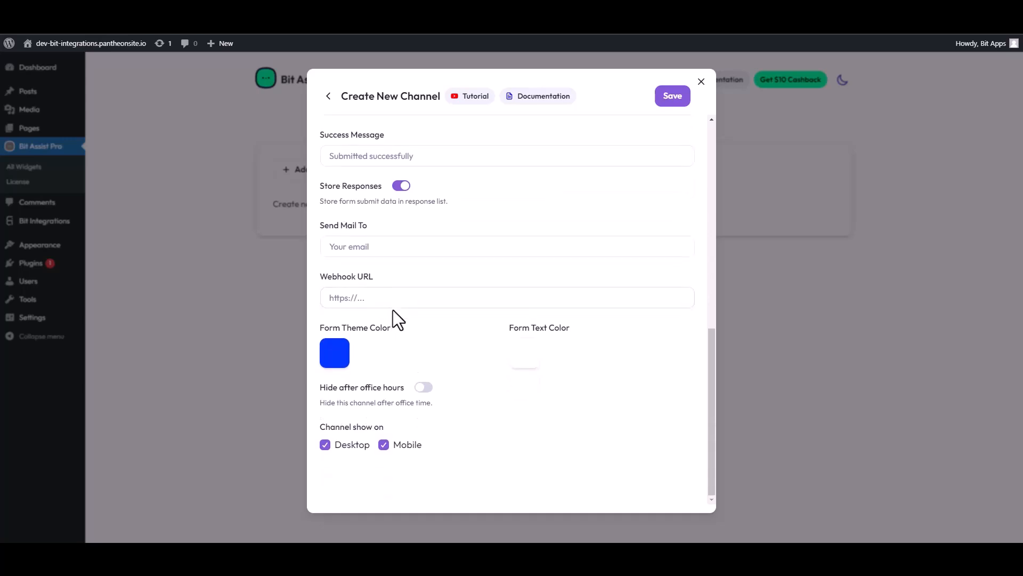
pyautogui.click(369, 298)
pyautogui.hotkey('ctrl', 'v')
pyautogui.click(673, 97)
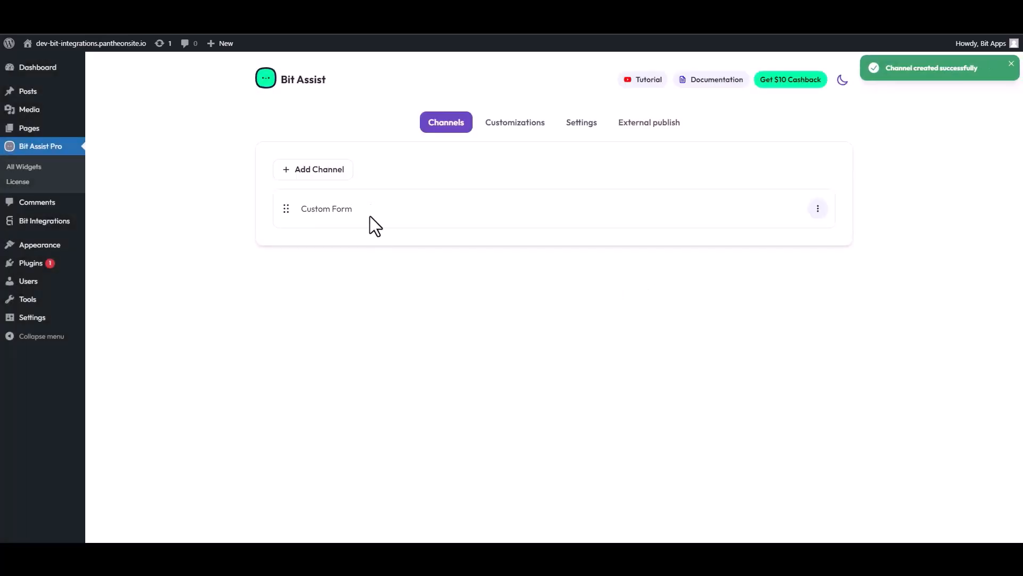
pyautogui.click(91, 43)
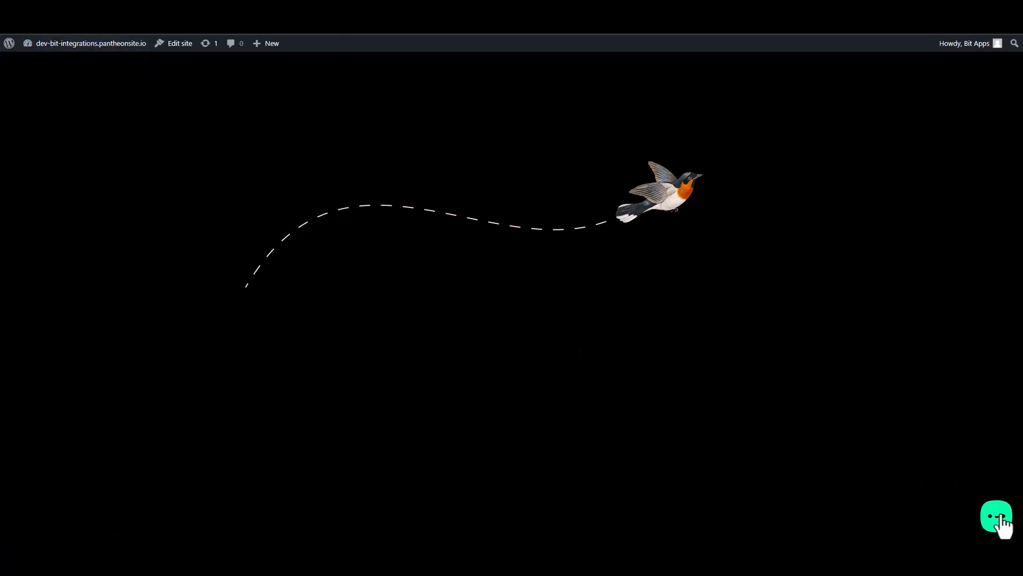
# - Open the Contact Form in the site's chat widget and enter sample first and last names
pyautogui.click(1002, 518)
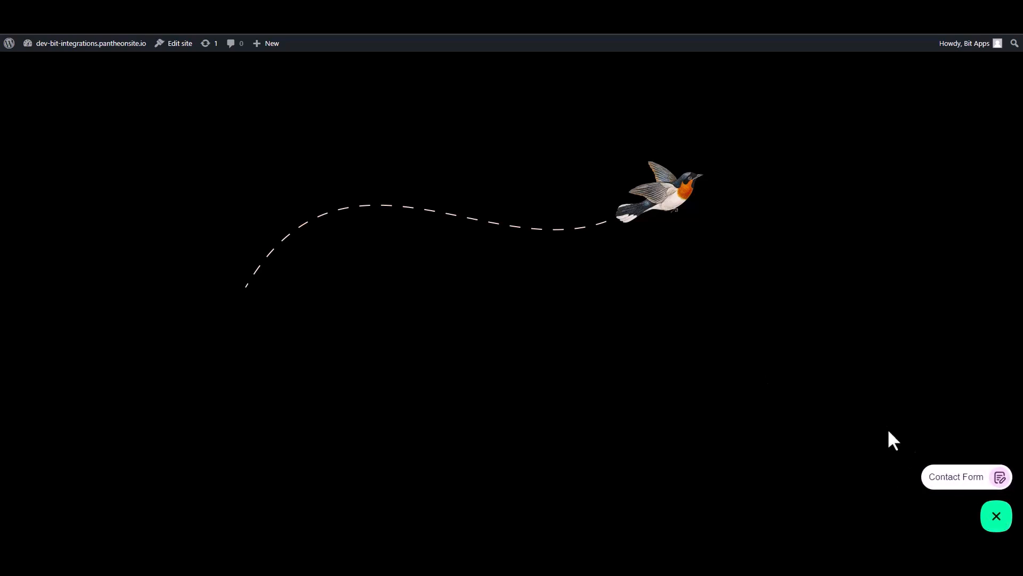
pyautogui.click(956, 480)
pyautogui.click(891, 364)
pyautogui.write('Name')
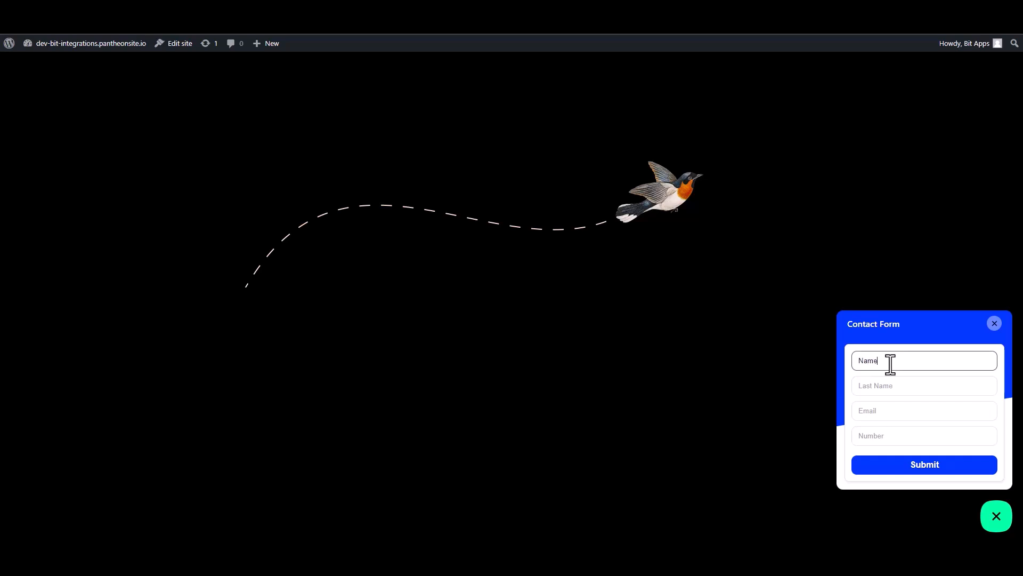
pyautogui.hotkey('ctrl', 'a')
pyautogui.click(871, 387)
pyautogui.write('Nam')
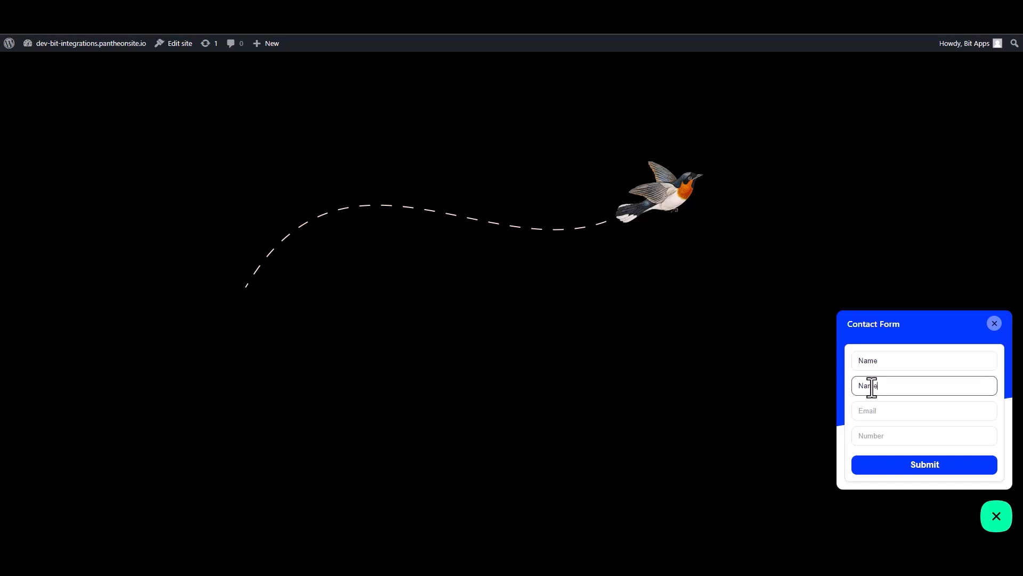
# - Enter a sample email address and the number 0000000, then submit the form
pyautogui.click(882, 414)
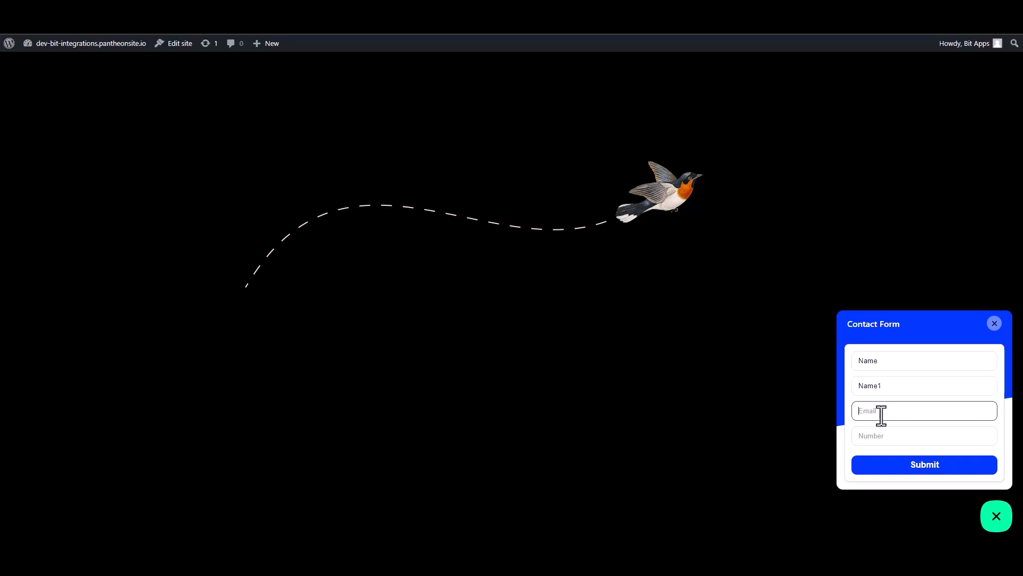
pyautogui.click(914, 442)
pyautogui.write('0000000')
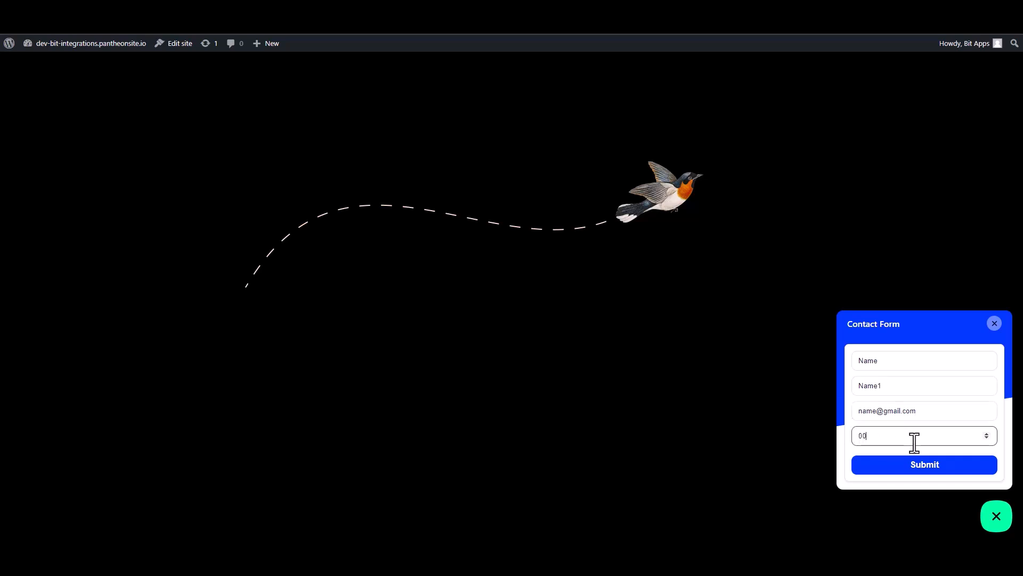
pyautogui.click(926, 468)
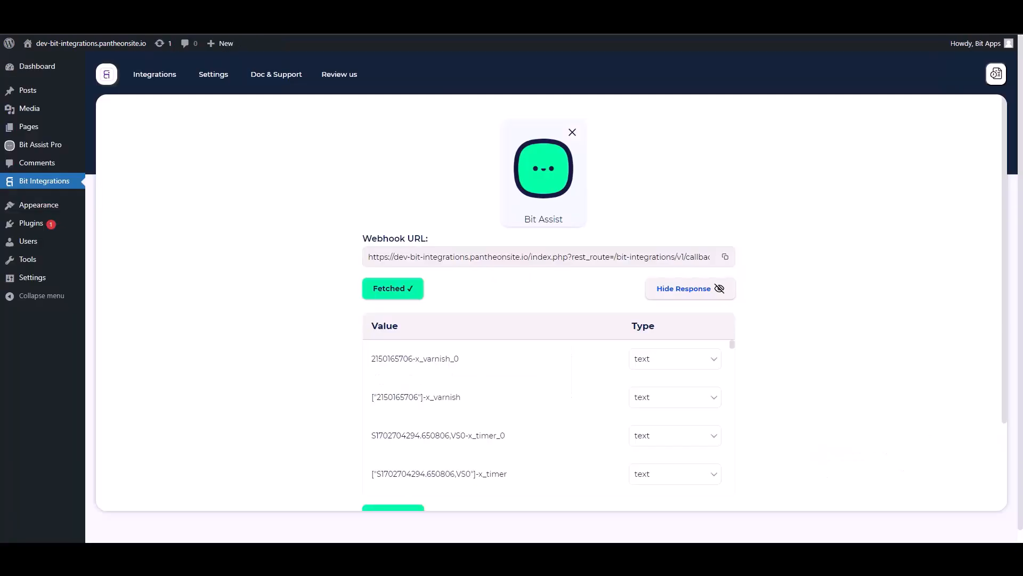
# - Review the fetched webhook response values and proceed with Set Action
pyautogui.scroll(-5, 482, 356)
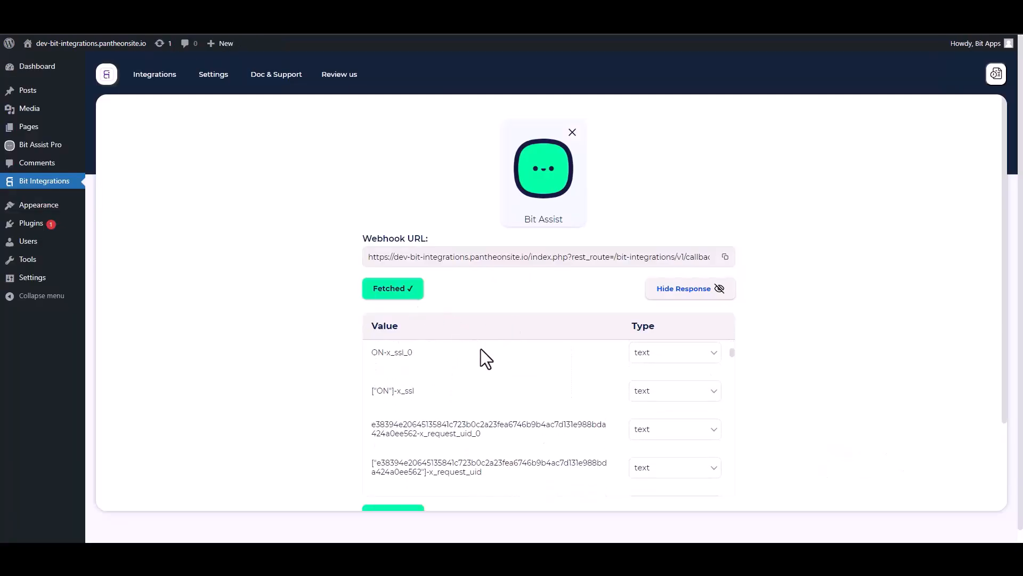
pyautogui.scroll(-5, 496, 428)
pyautogui.scroll(-2, 836, 357)
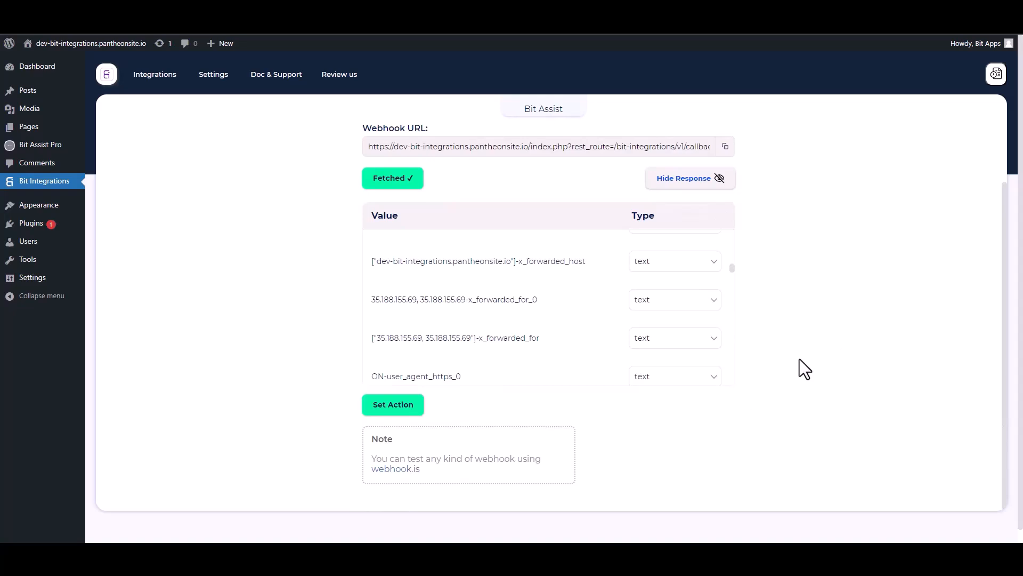
pyautogui.scroll(-1, 800, 359)
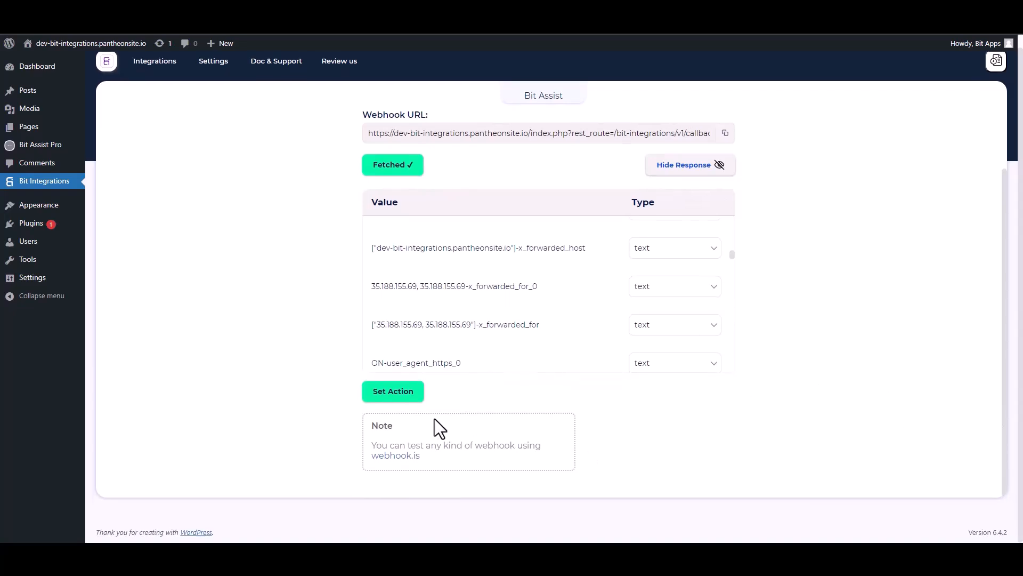
pyautogui.click(399, 396)
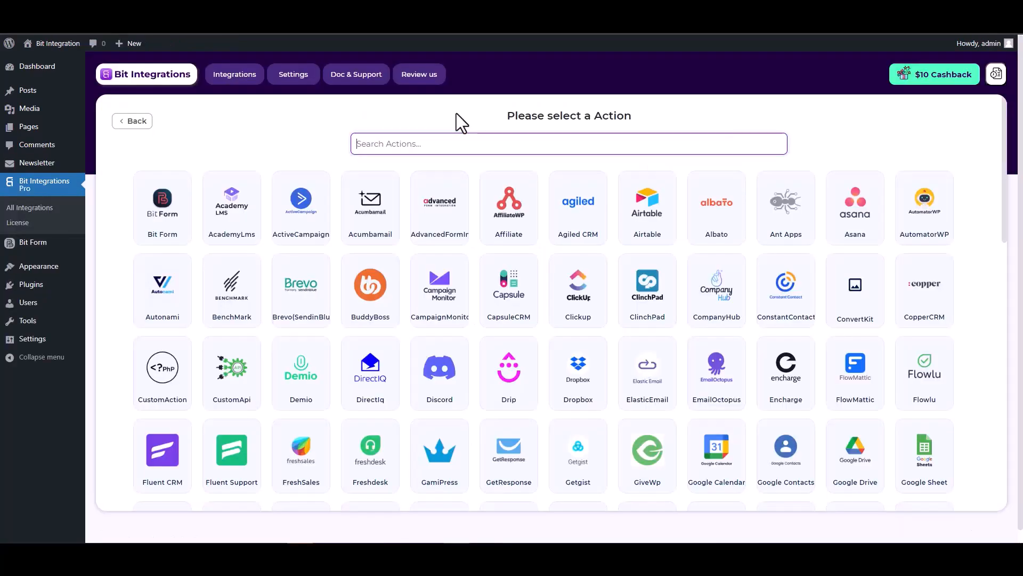
# - Search 'mail', pick Mailster as the action app, connect to it and continue to field mapping
pyautogui.write('mail')
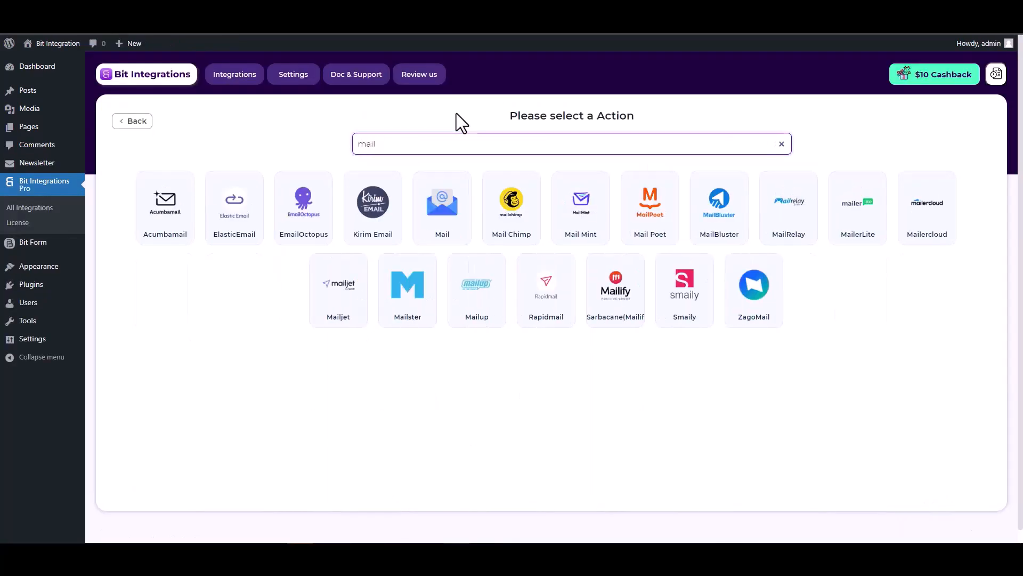
pyautogui.click(408, 320)
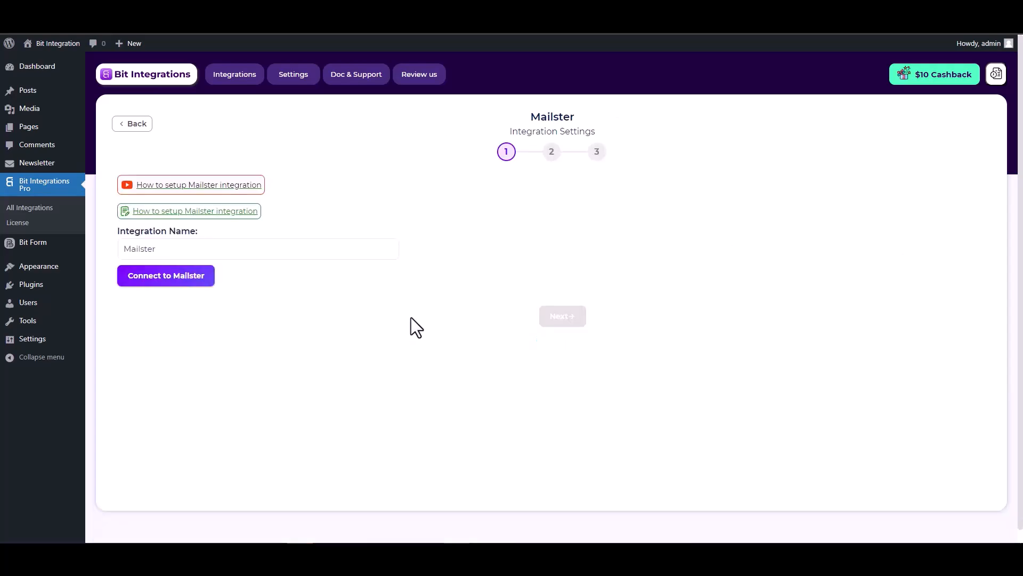
pyautogui.click(161, 283)
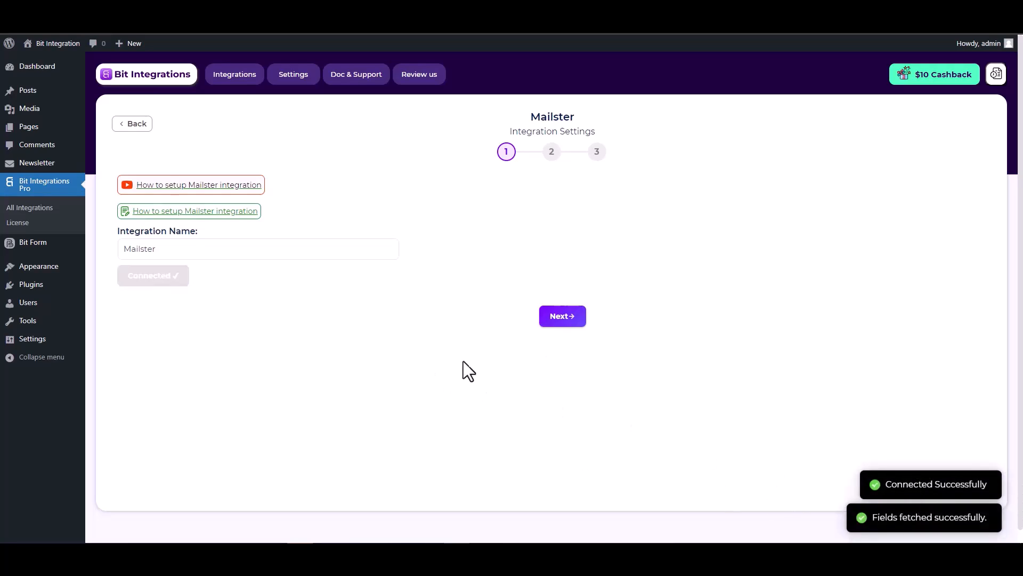
pyautogui.click(556, 320)
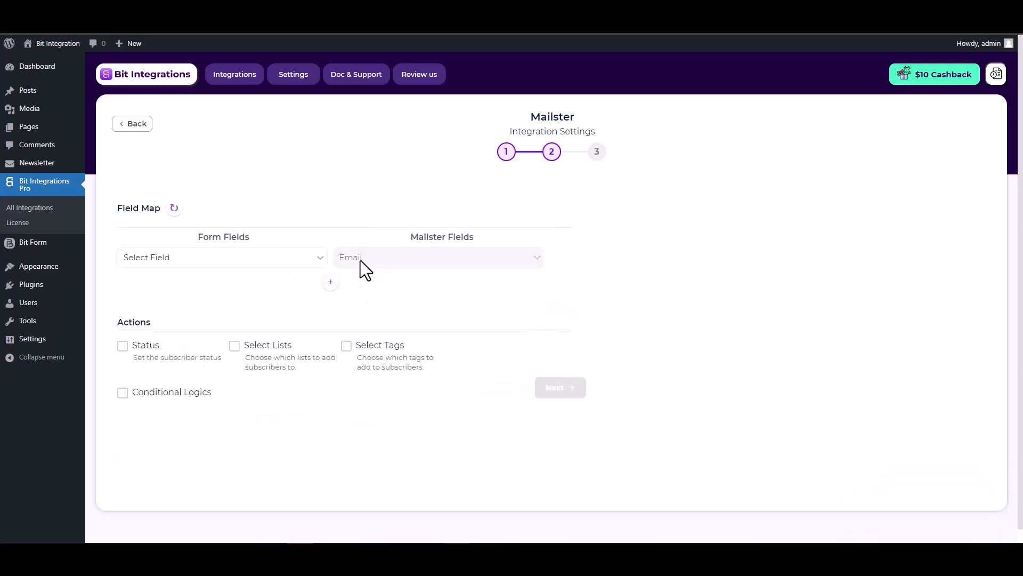
# - Map the form's Email to Mailster Email and First Name to Mailster First Name
pyautogui.click(302, 259)
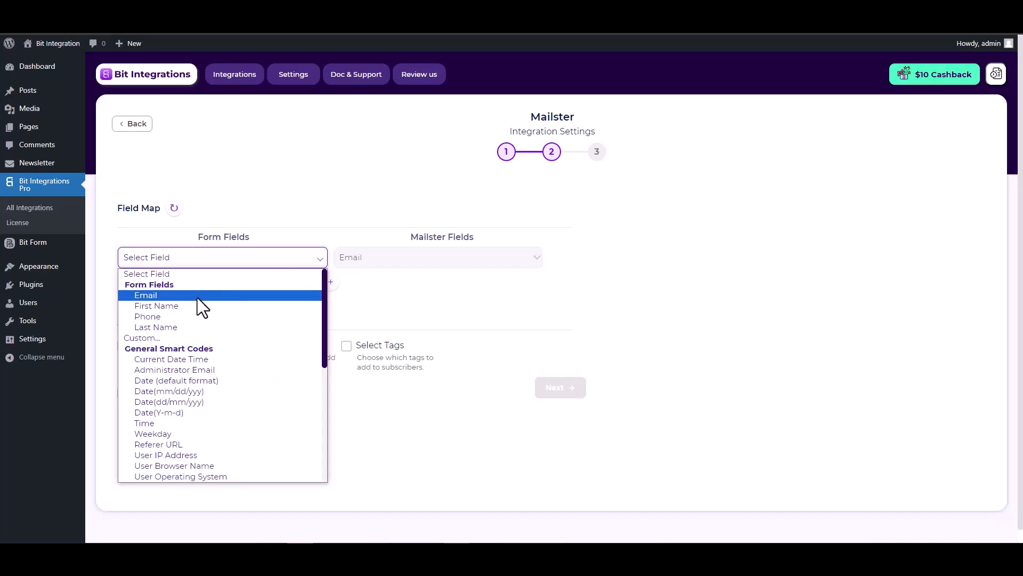
pyautogui.click(197, 296)
pyautogui.click(331, 283)
pyautogui.click(364, 288)
pyautogui.click(364, 308)
pyautogui.click(295, 288)
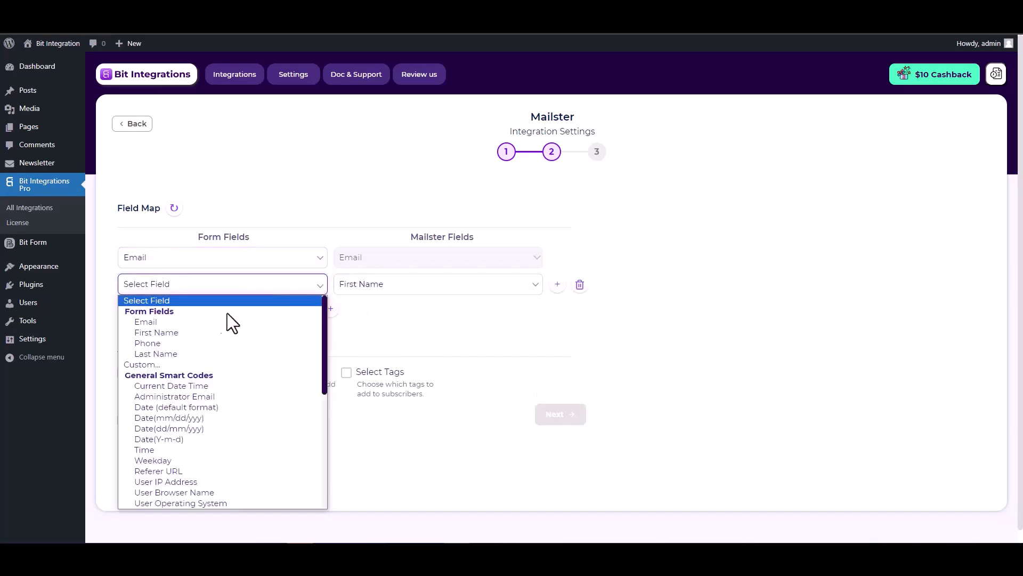
pyautogui.click(188, 331)
# - Add a third mapping row pairing the form's Last Name with Mailster Last Name
pyautogui.click(330, 310)
pyautogui.click(359, 312)
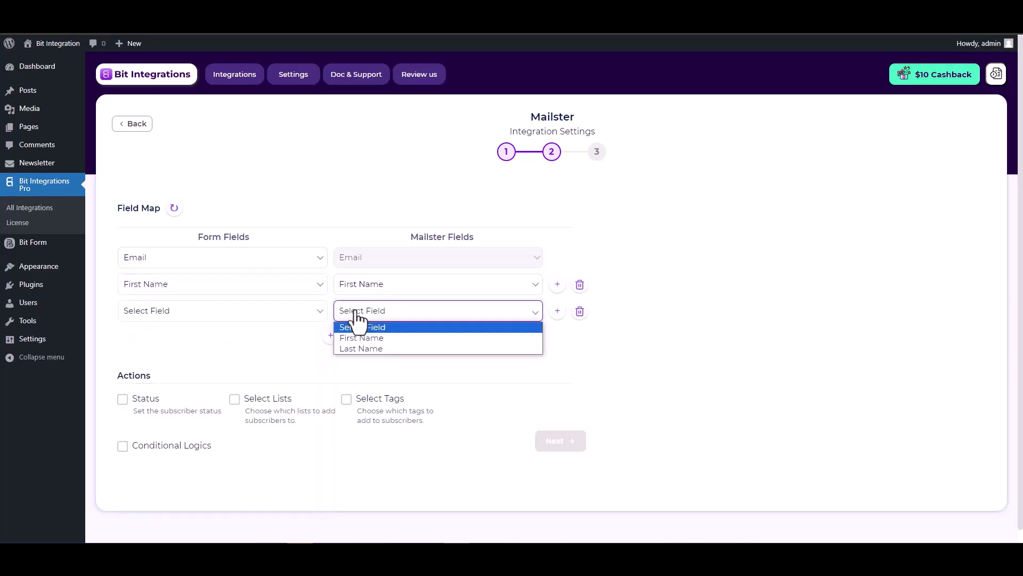
pyautogui.click(360, 343)
pyautogui.click(306, 315)
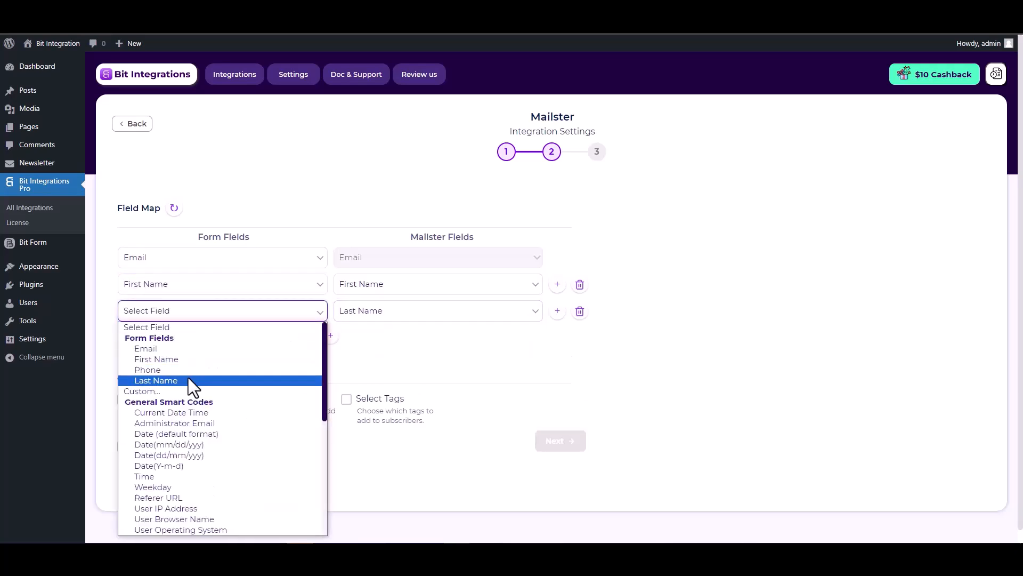
pyautogui.click(156, 380)
pyautogui.scroll(-1, 328, 350)
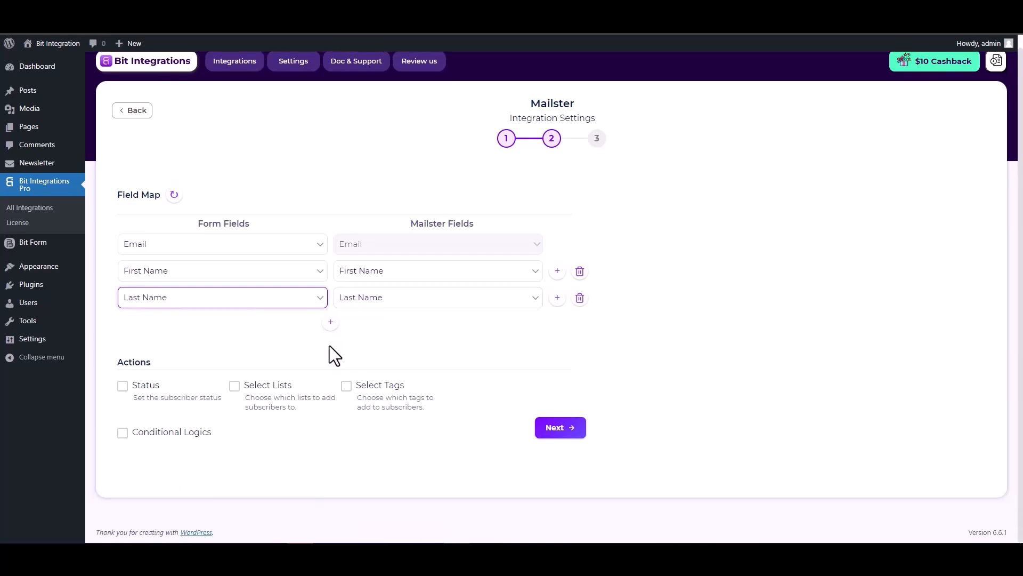
# - Enable subscriber status and set new subscribers to Subscribed
pyautogui.click(124, 387)
pyautogui.click(440, 295)
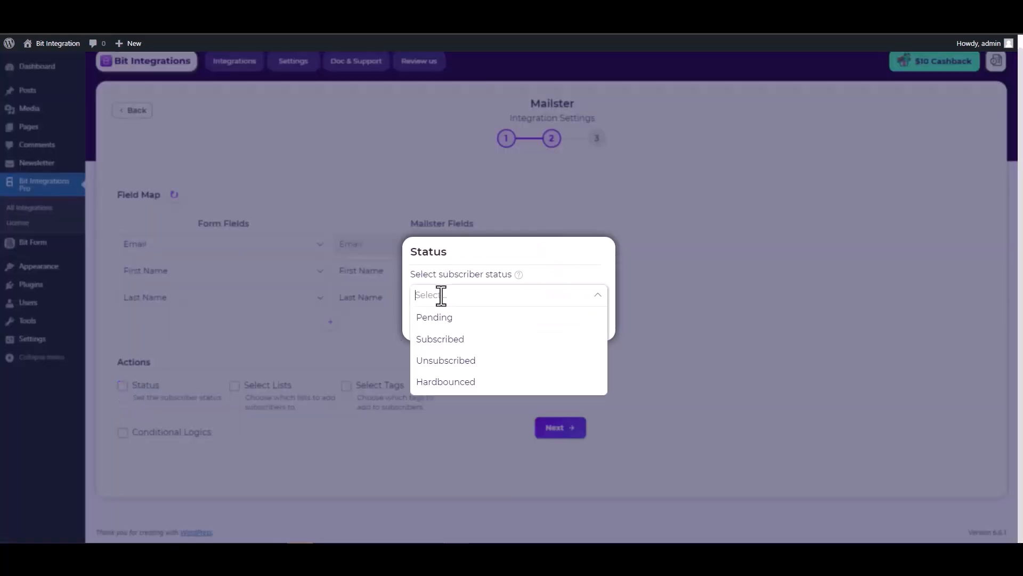
pyautogui.click(442, 344)
pyautogui.click(549, 322)
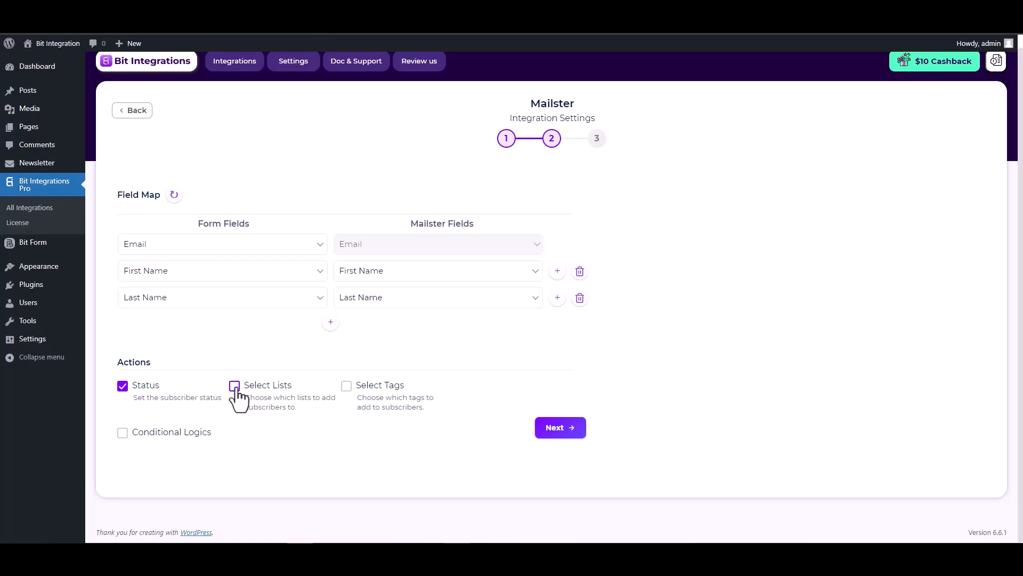
# - Add new subscribers to Default List and tag them with 'test'
pyautogui.click(234, 386)
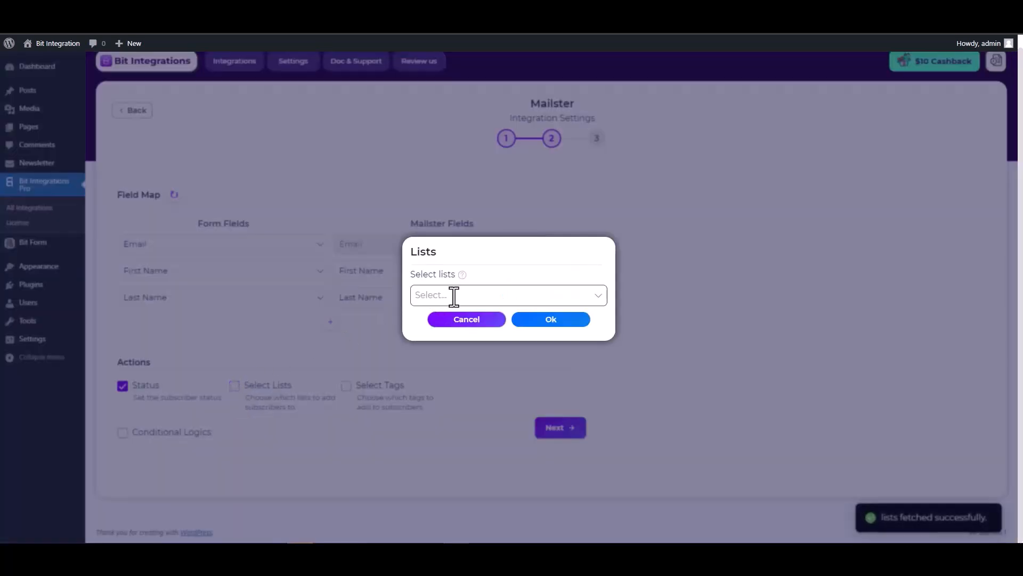
pyautogui.click(453, 295)
pyautogui.click(443, 323)
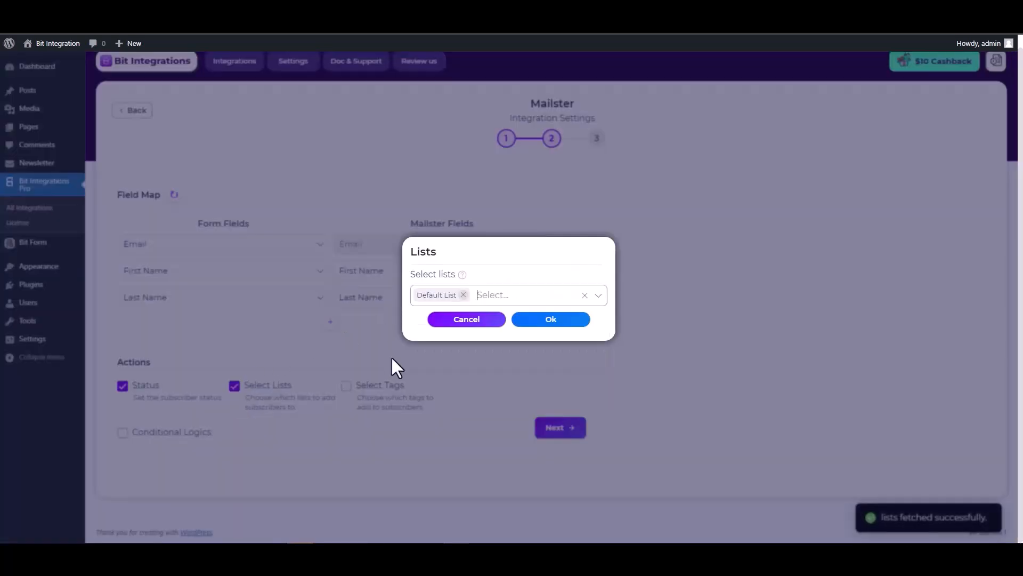
pyautogui.click(332, 362)
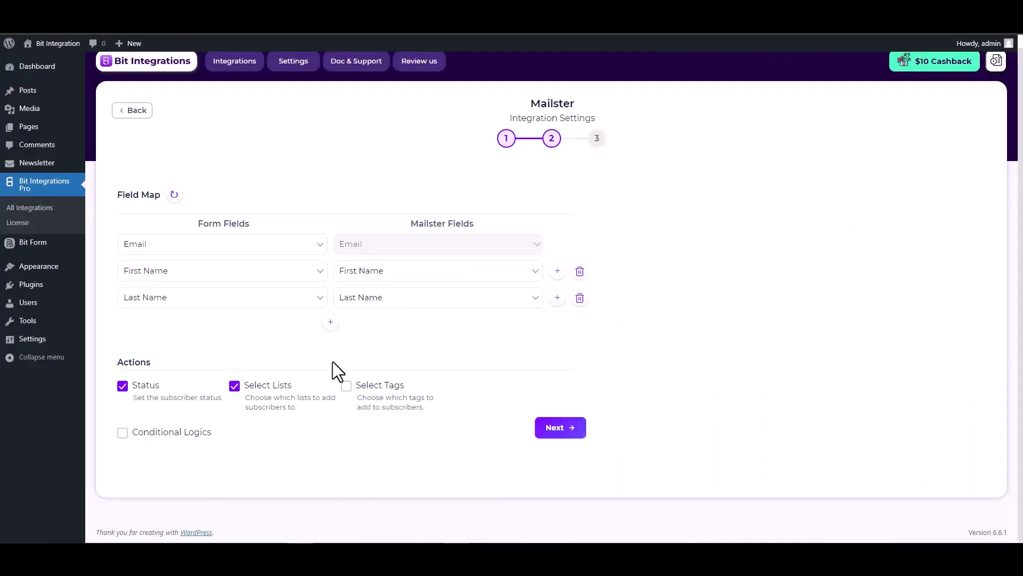
pyautogui.click(346, 386)
pyautogui.click(453, 297)
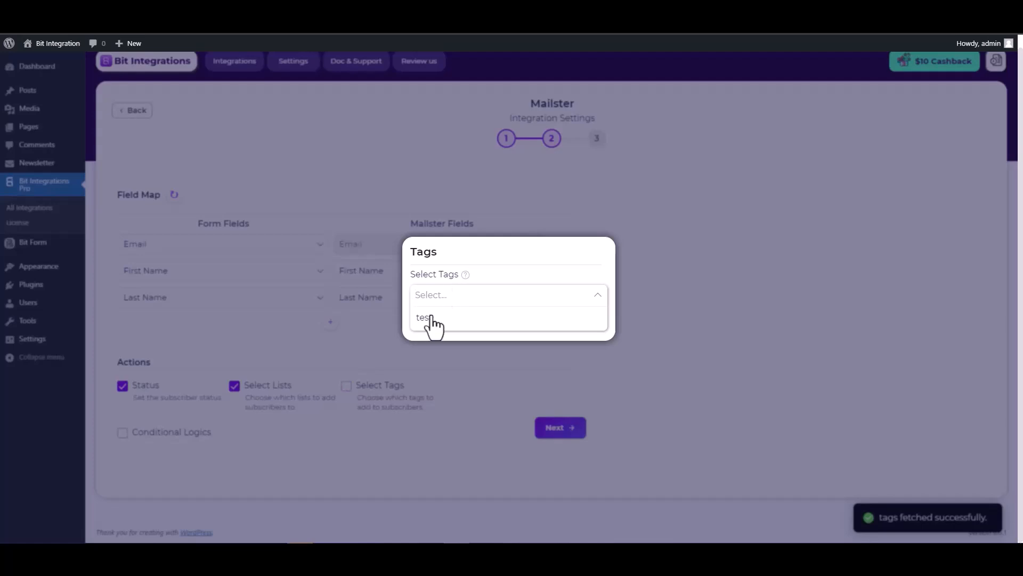
pyautogui.click(429, 325)
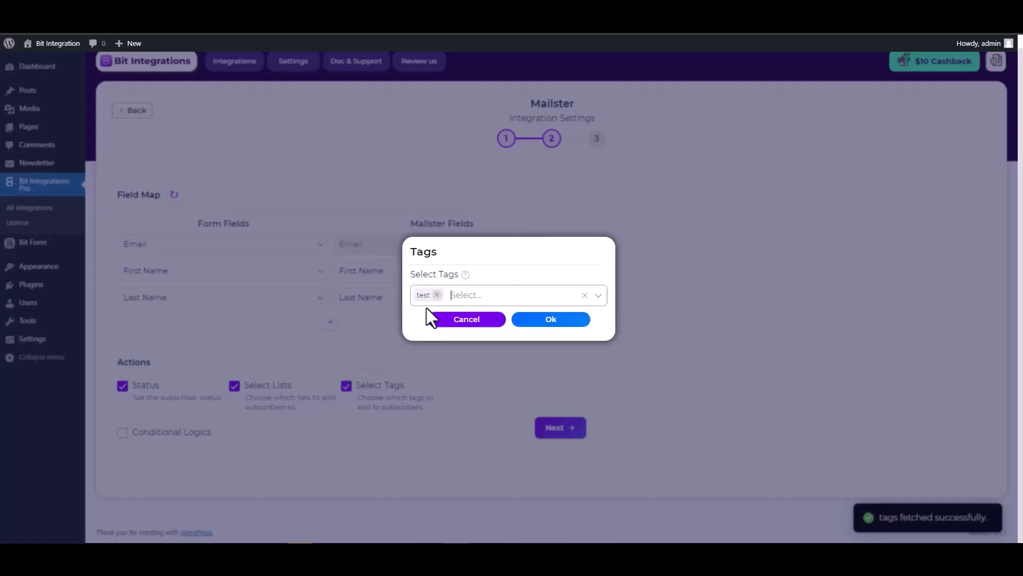
pyautogui.click(541, 323)
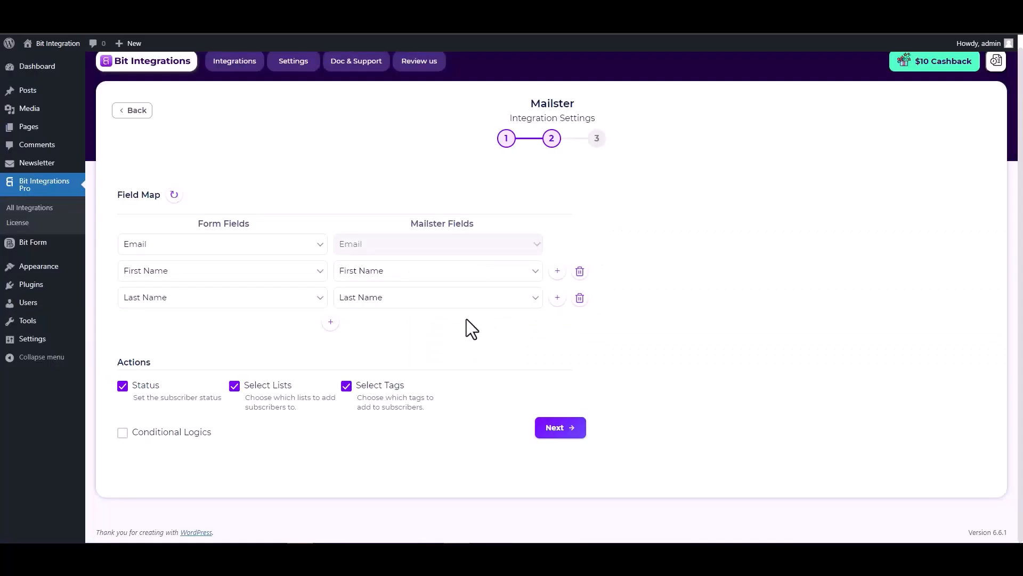
# - Leave conditional logic off, then finish and save the Mailster integration
pyautogui.click(122, 433)
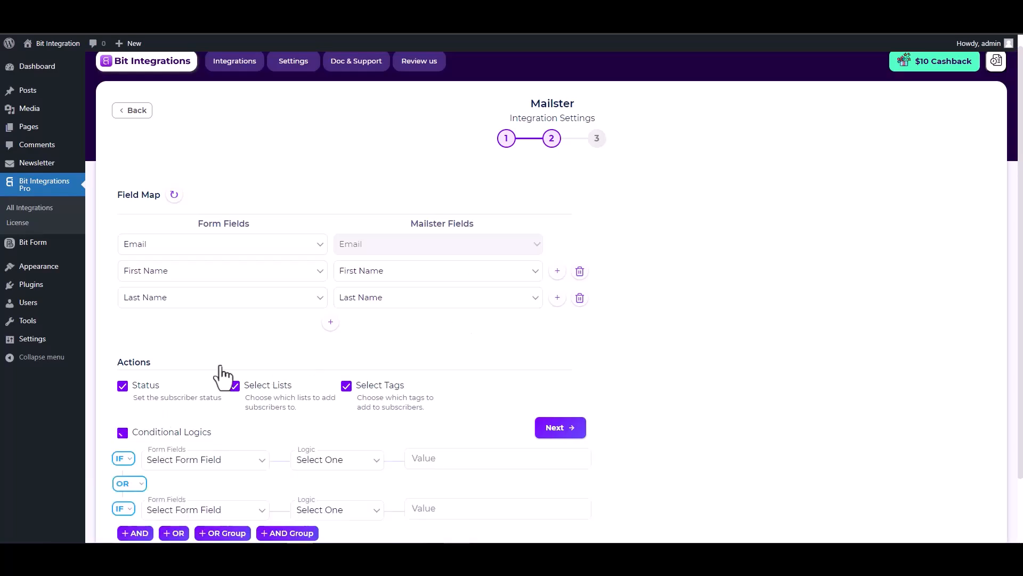
pyautogui.scroll(-2, 381, 283)
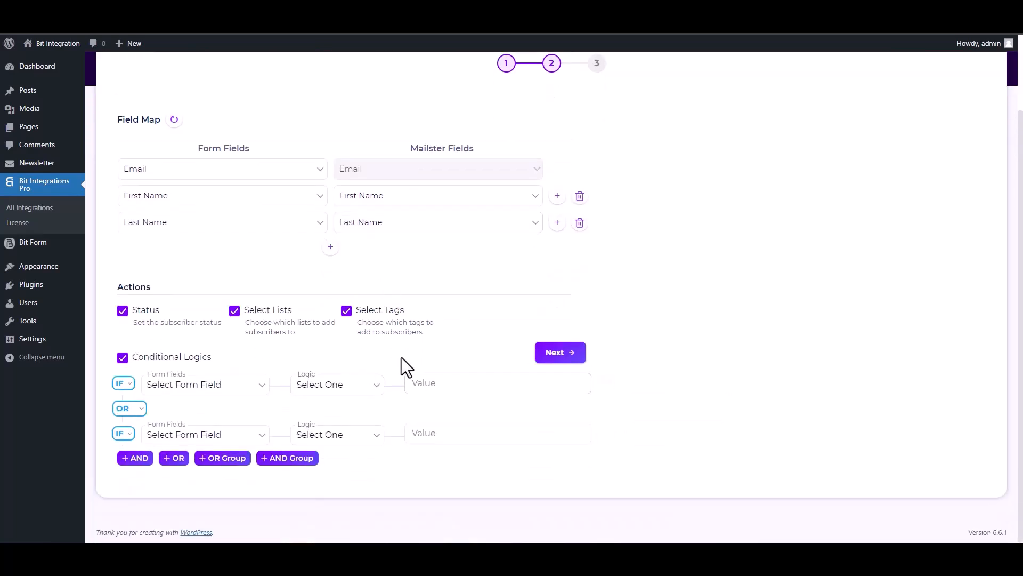
pyautogui.click(123, 358)
pyautogui.click(549, 429)
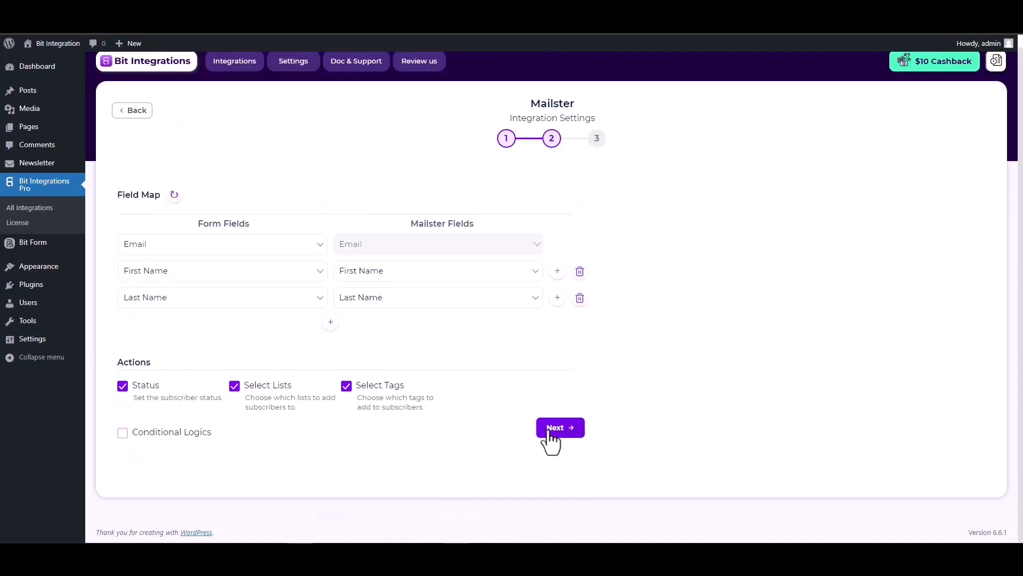
pyautogui.click(538, 236)
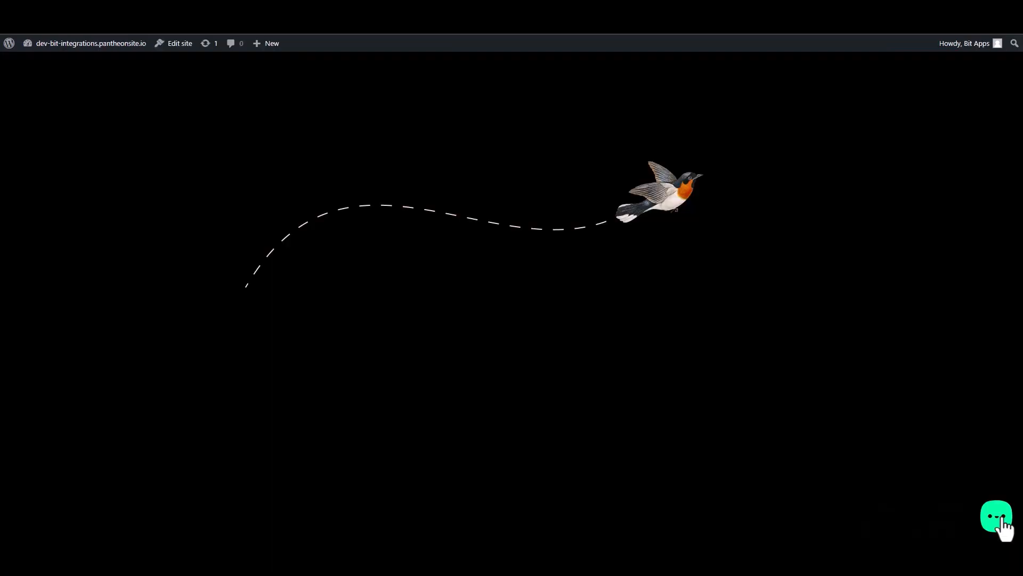
pyautogui.click(998, 518)
# - Open the Bit Assist Custom Form and enter the first name 'Bit'
pyautogui.click(957, 476)
pyautogui.click(907, 362)
pyautogui.write('Bit')
# - Fill in last name 'Integrations', an e-mail address and a number
pyautogui.click(899, 388)
pyautogui.write('I')
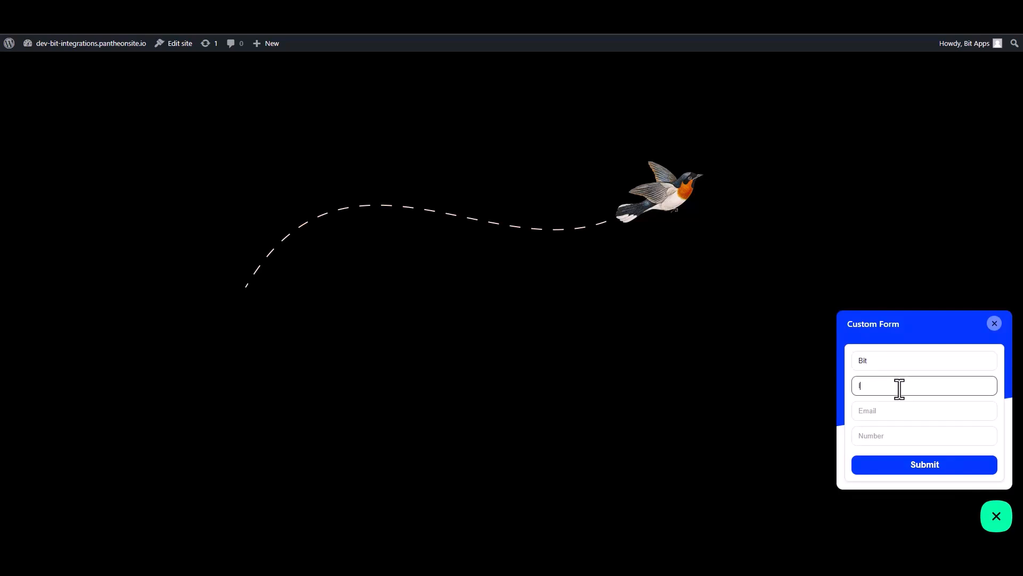
pyautogui.write('ationa')
pyautogui.press('BackSpace')
pyautogui.press('BackSpace')
pyautogui.click(970, 417)
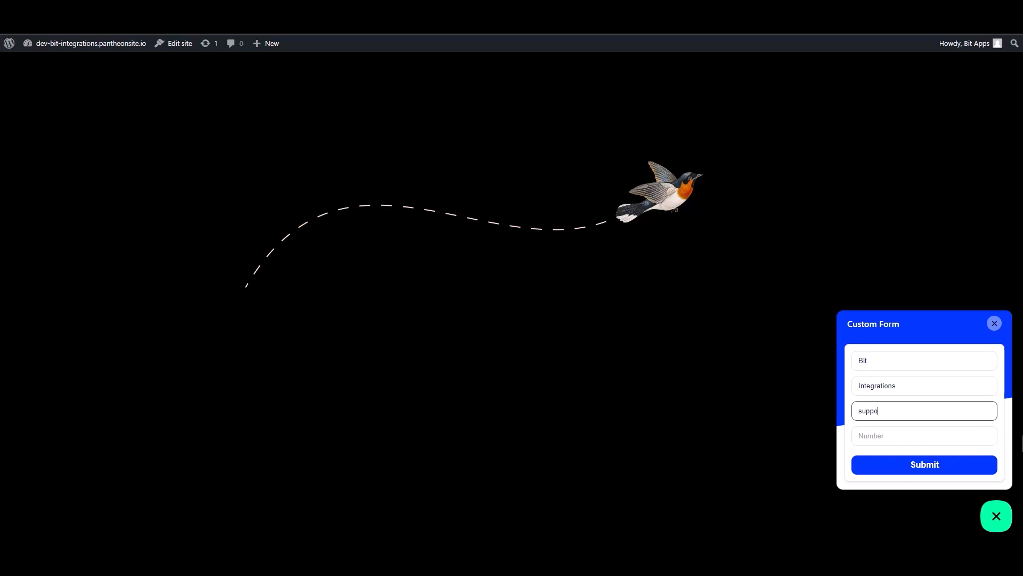
pyautogui.press('Tab')
pyautogui.write('444555')
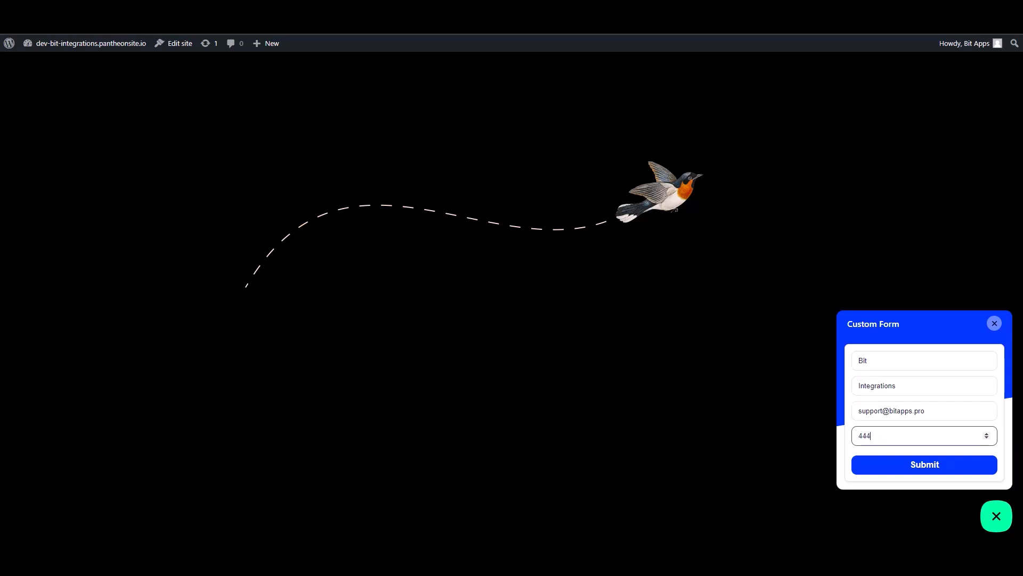
pyautogui.write('666')
# - Submit the form, then view the new Bit Integrations subscriber's details in Mailster Subscribers
pyautogui.click(966, 469)
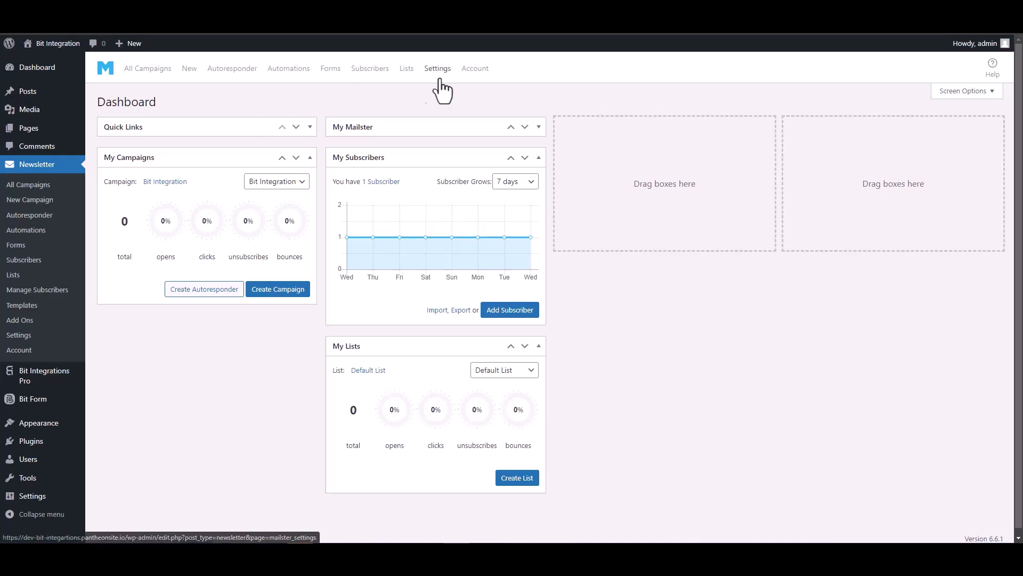
pyautogui.click(375, 74)
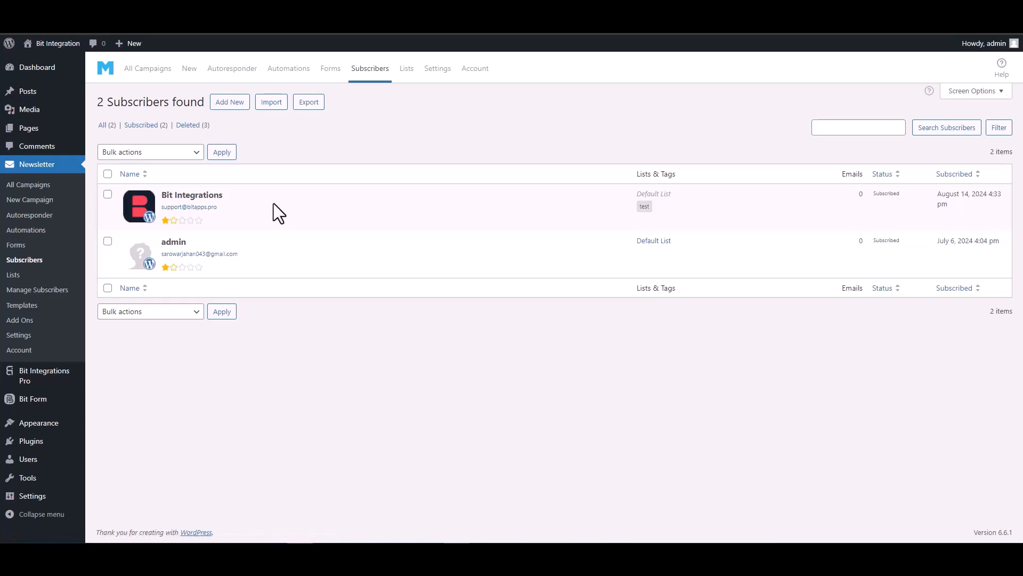
pyautogui.click(184, 195)
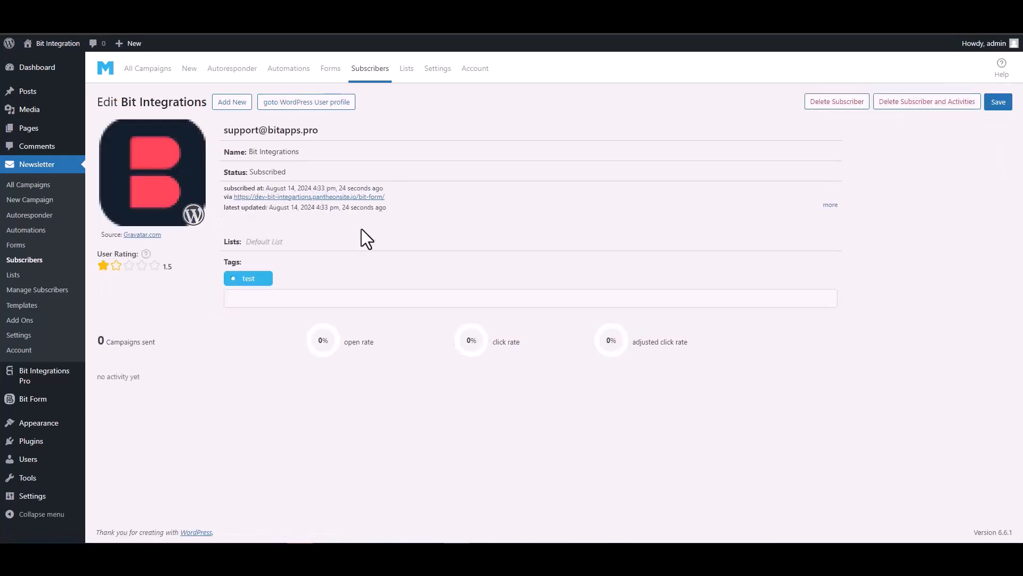